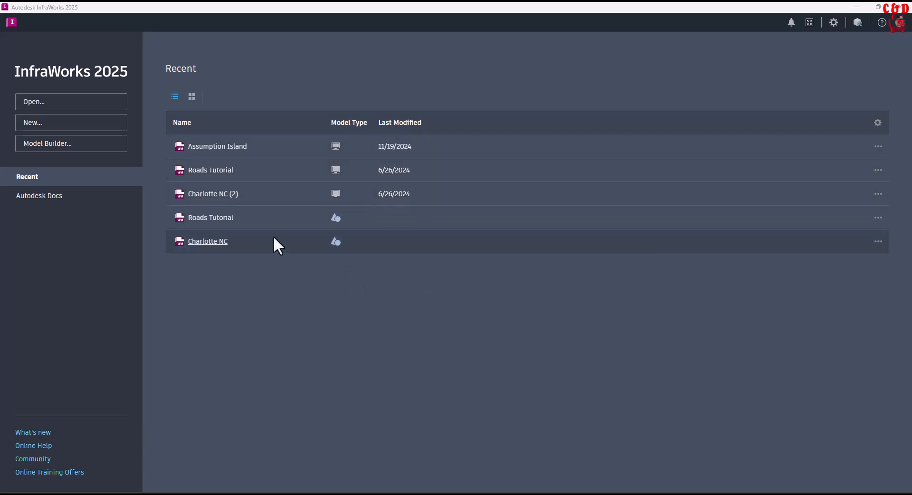
right_click(287, 151)
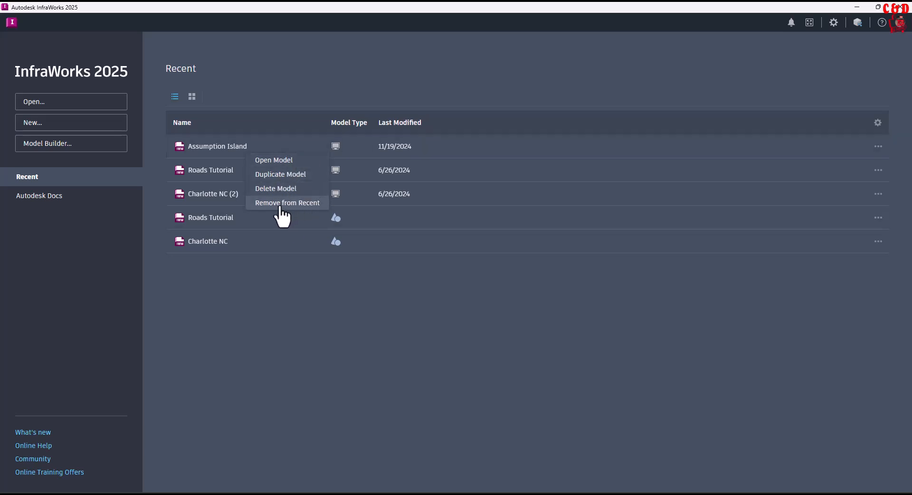
click(285, 259)
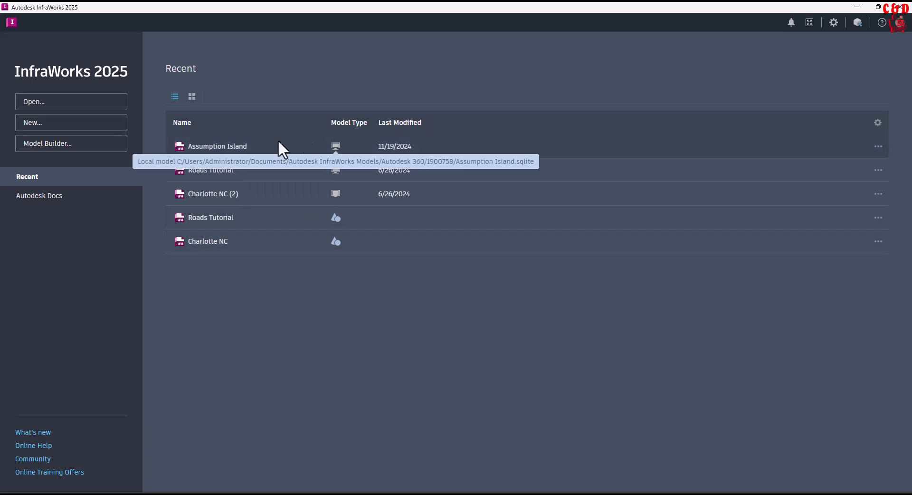
click(878, 148)
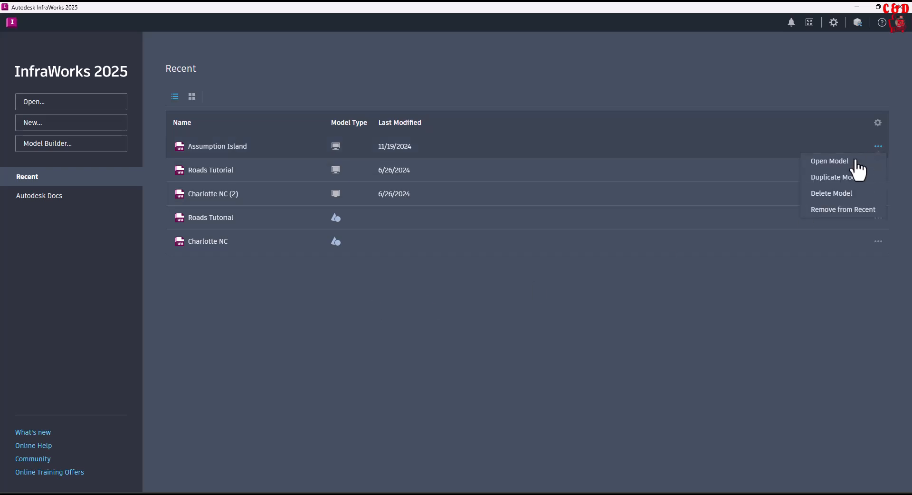
click(724, 300)
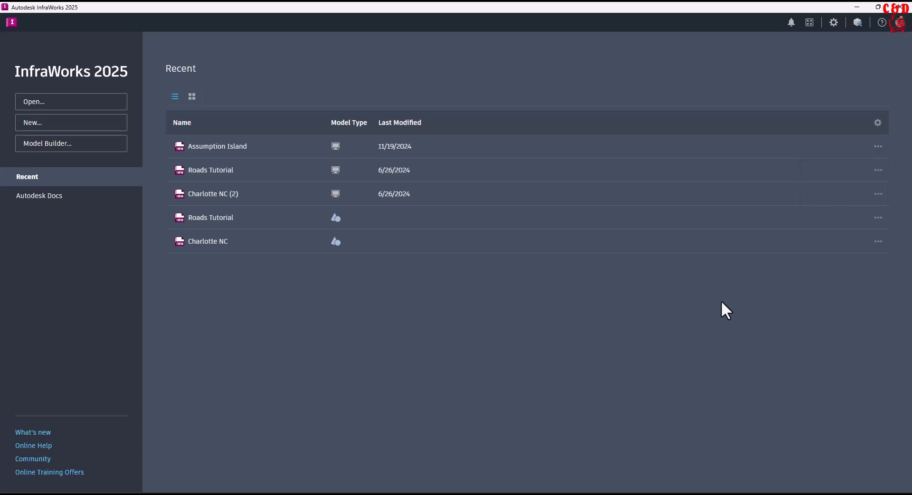
Hide and re-show the Model Type and Last Modified columns of the recent models list.
click(878, 124)
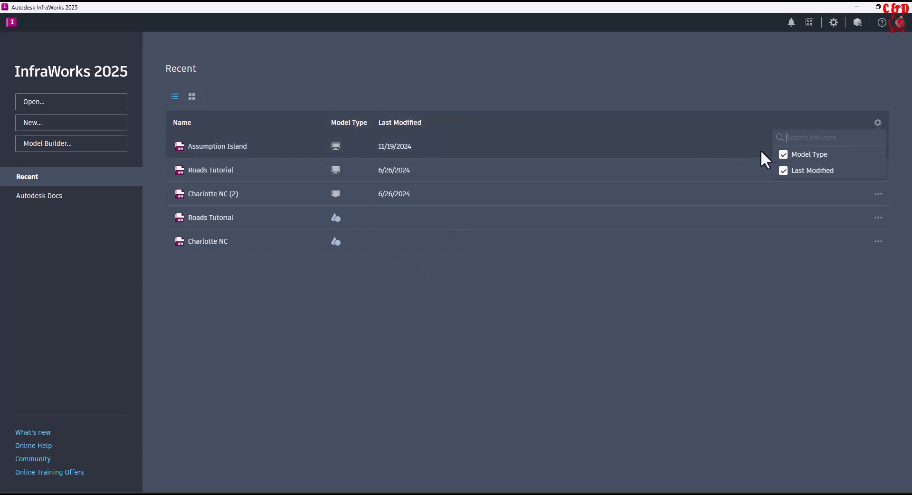
click(783, 155)
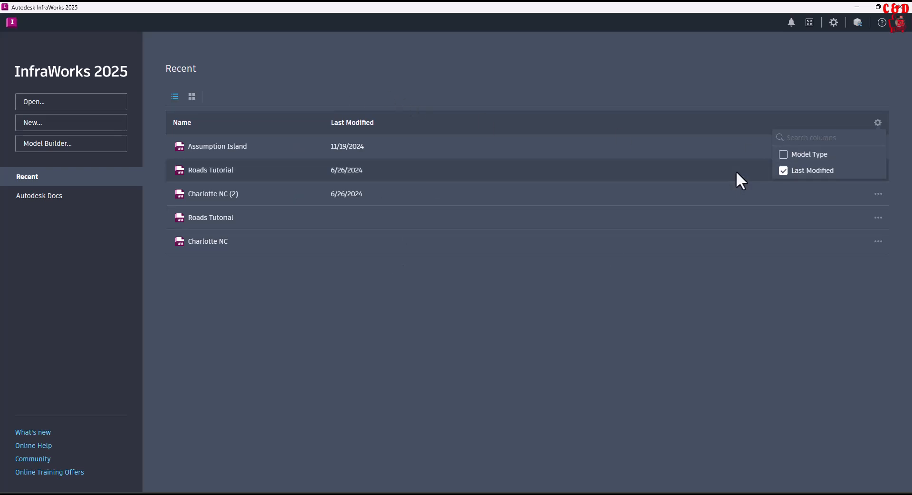
click(783, 157)
click(783, 170)
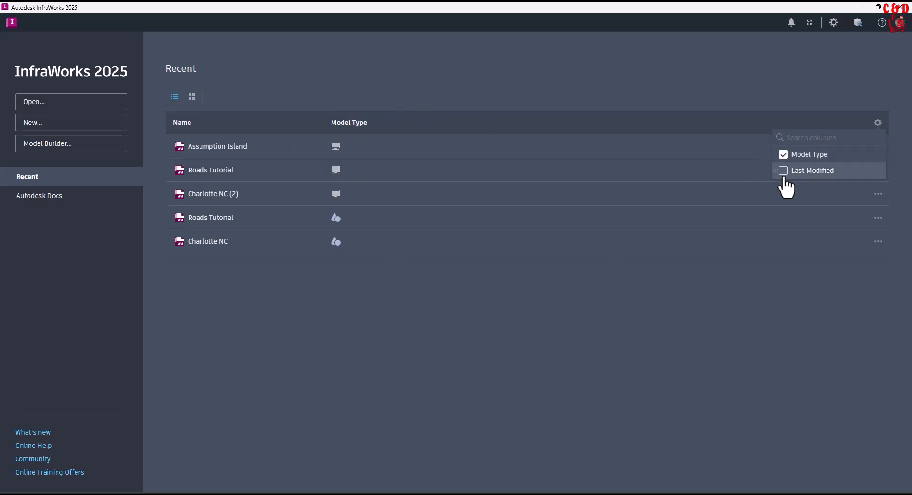
click(784, 171)
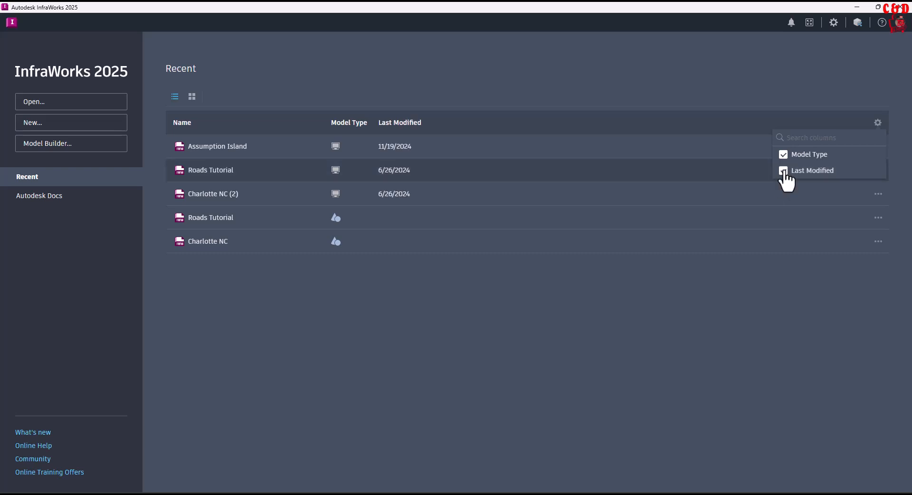
click(635, 309)
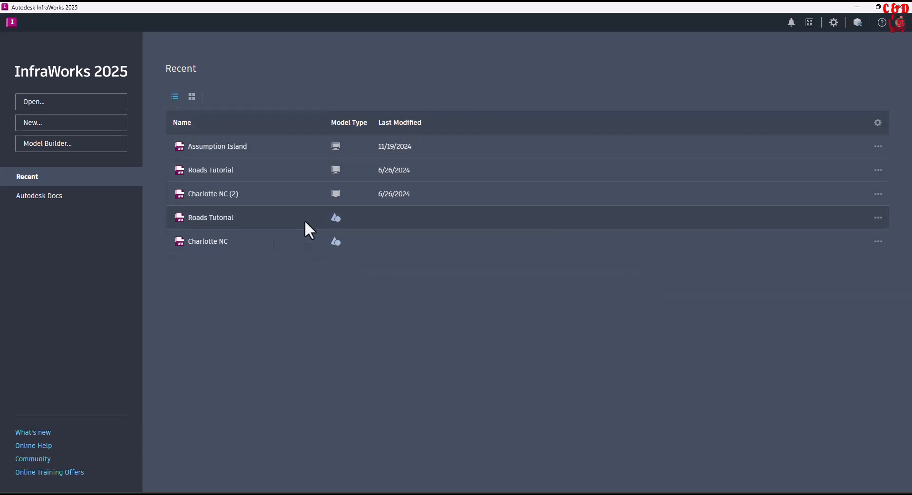
Open the Model Builder to start a new model.
click(192, 97)
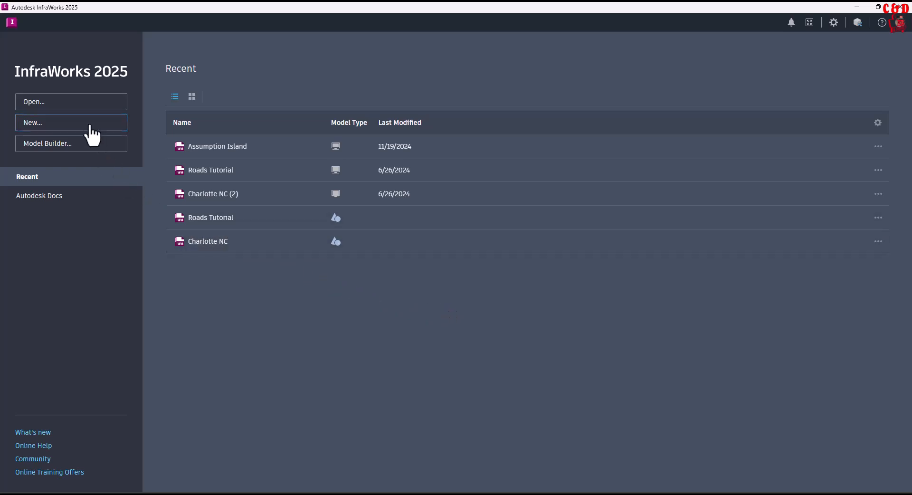
click(61, 156)
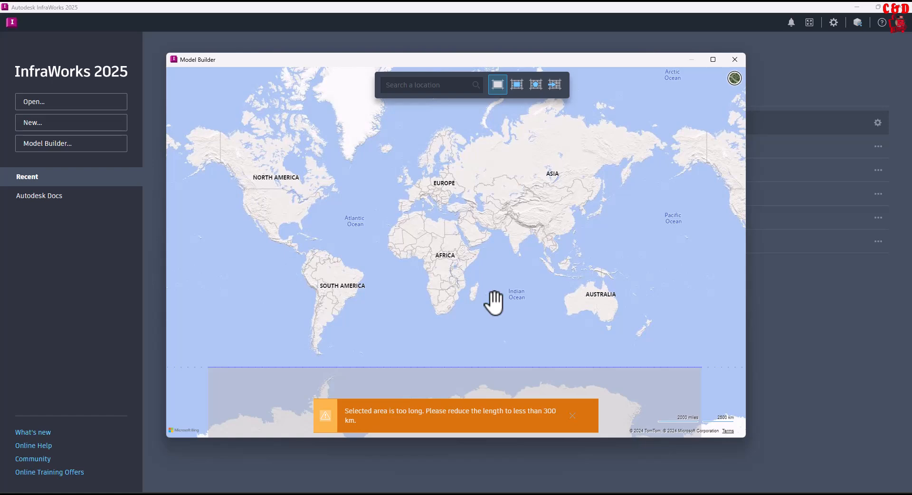
Search the map for San Juan River, San Juan County, Utah, United States.
drag(437, 265, 515, 322)
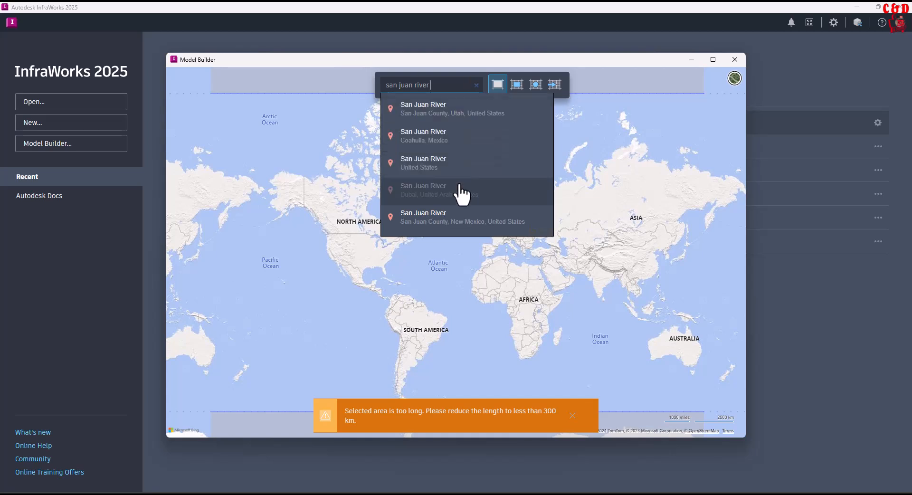
click(463, 121)
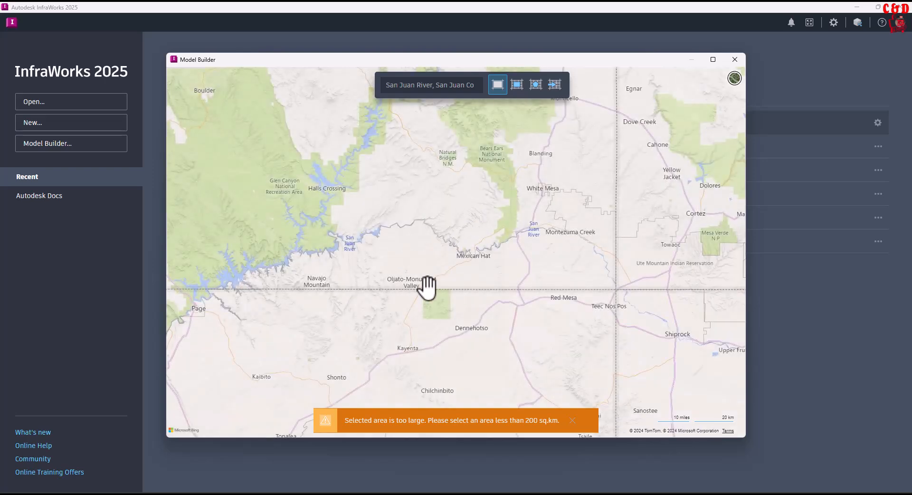
Switch the Model Builder base map to aerial imagery.
drag(474, 319, 459, 300)
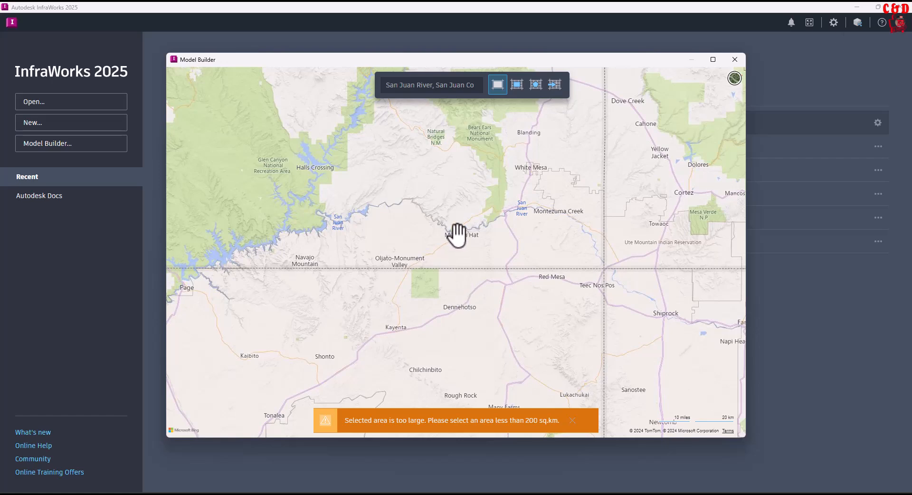
drag(458, 230, 485, 167)
drag(472, 242, 490, 385)
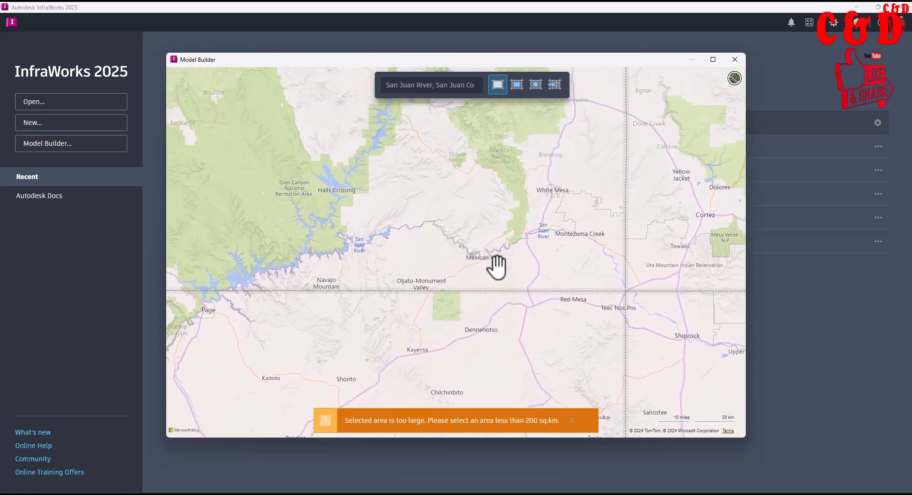
click(734, 82)
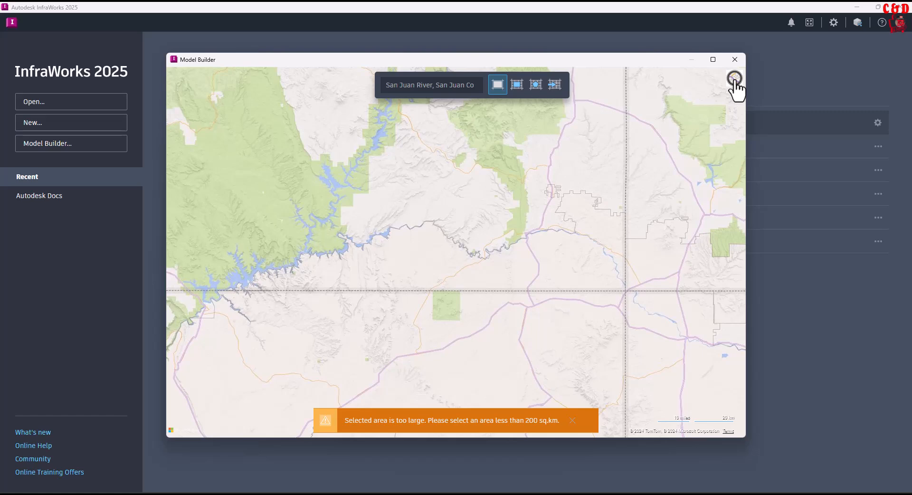
scroll(451, 308, up, 2)
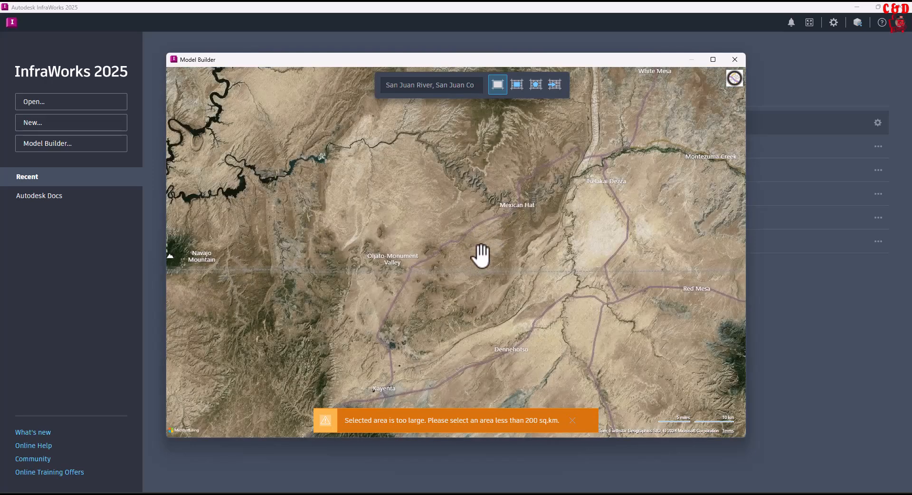
drag(480, 252, 474, 266)
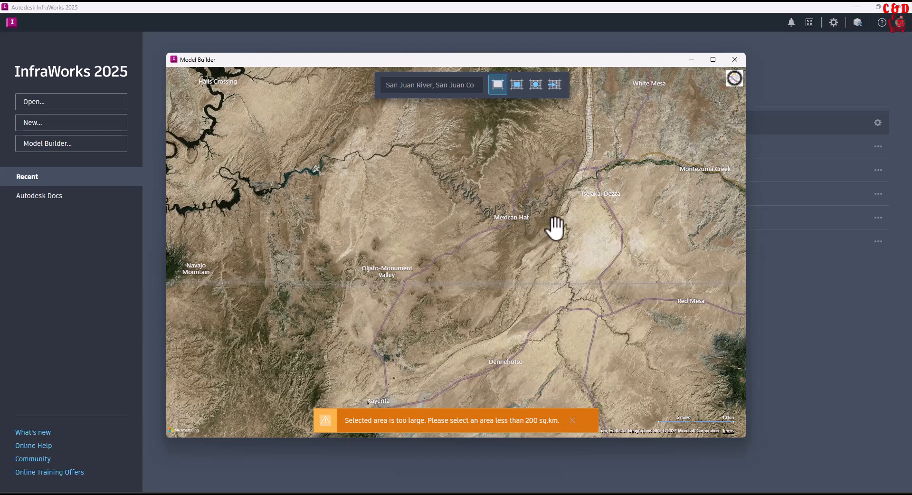
click(734, 79)
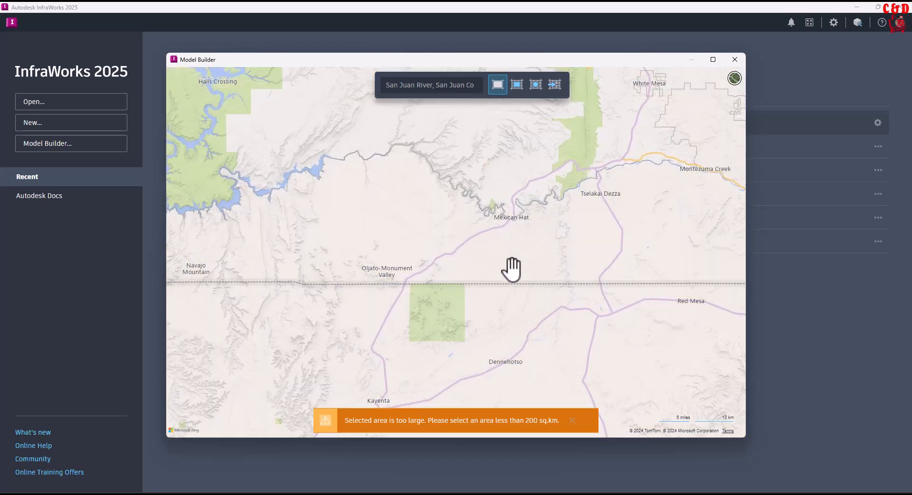
click(734, 80)
Navigate the aerial map to the Highway 95 crossing of the Colorado River near Hite Airport.
scroll(549, 224, up, 3)
drag(579, 215, 472, 299)
scroll(494, 253, up, 3)
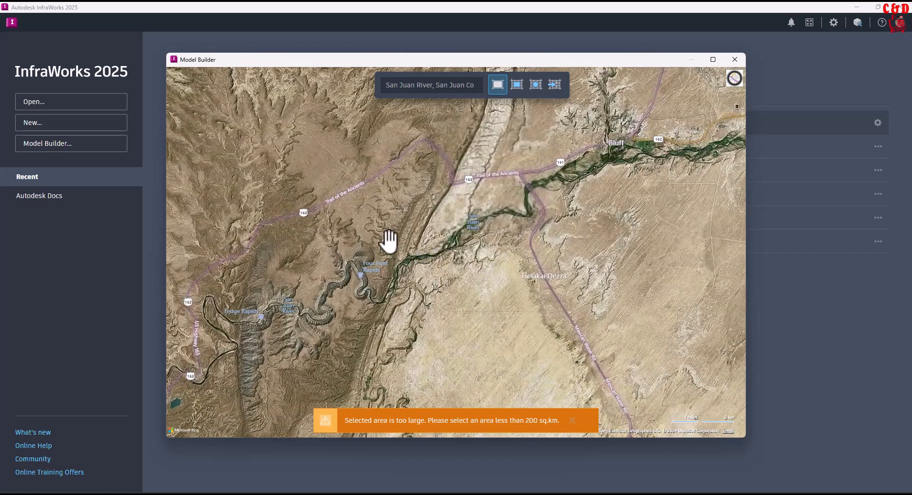
drag(495, 271, 490, 292)
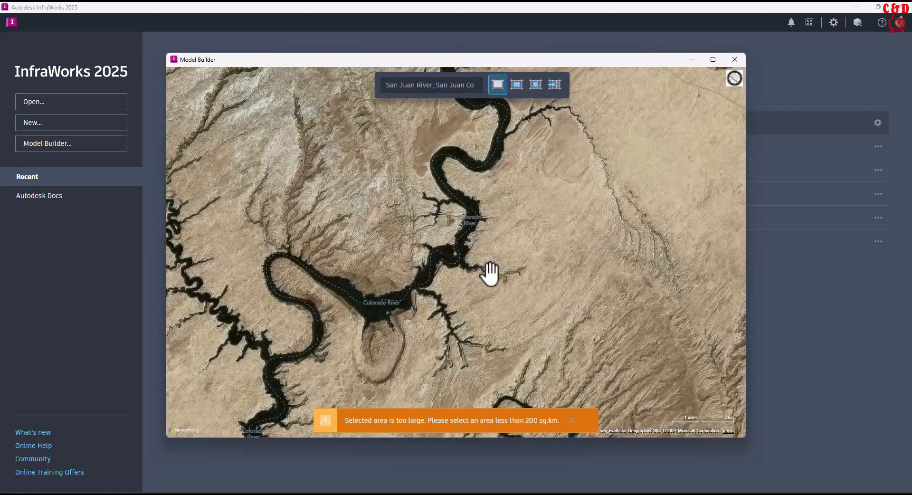
drag(479, 274, 420, 375)
drag(498, 248, 456, 365)
drag(528, 234, 466, 365)
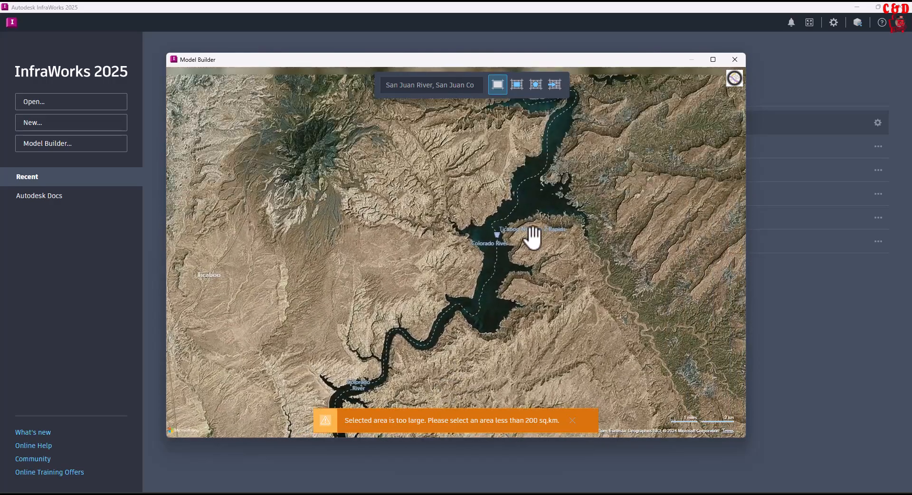
drag(529, 234, 490, 368)
drag(537, 230, 431, 311)
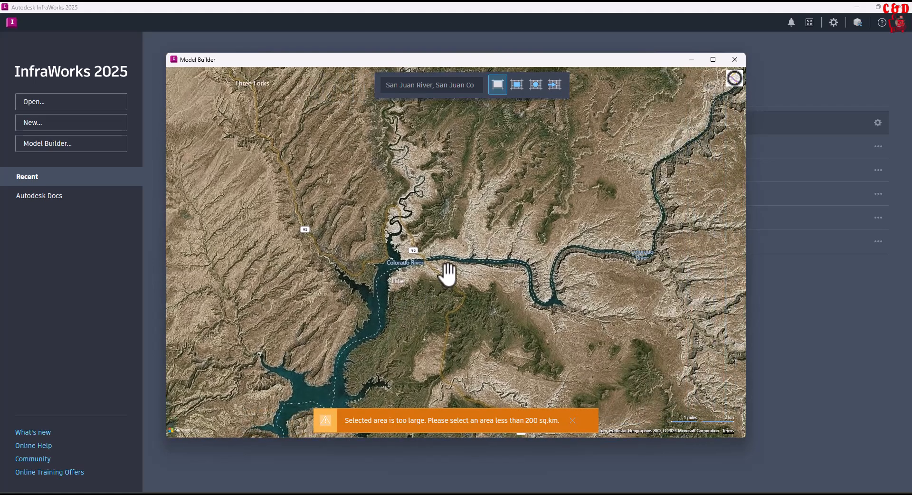
scroll(446, 270, up, 4)
scroll(409, 259, up, 3)
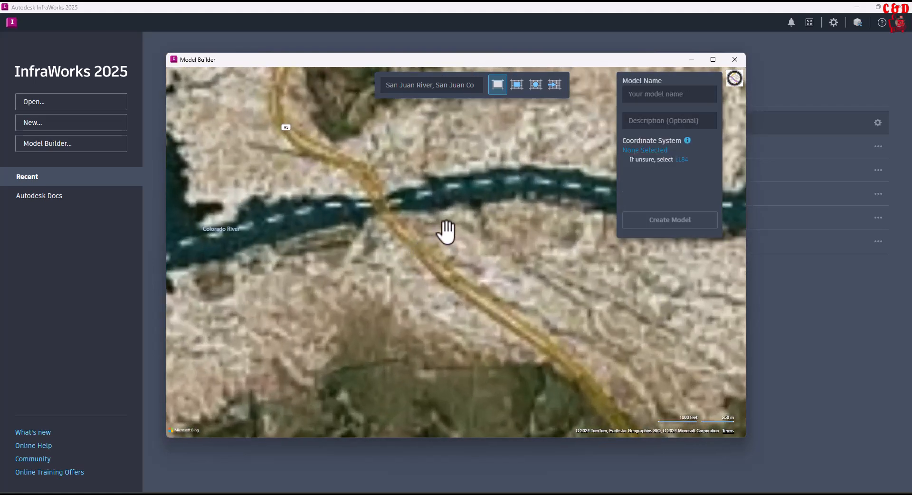
drag(470, 230, 489, 294)
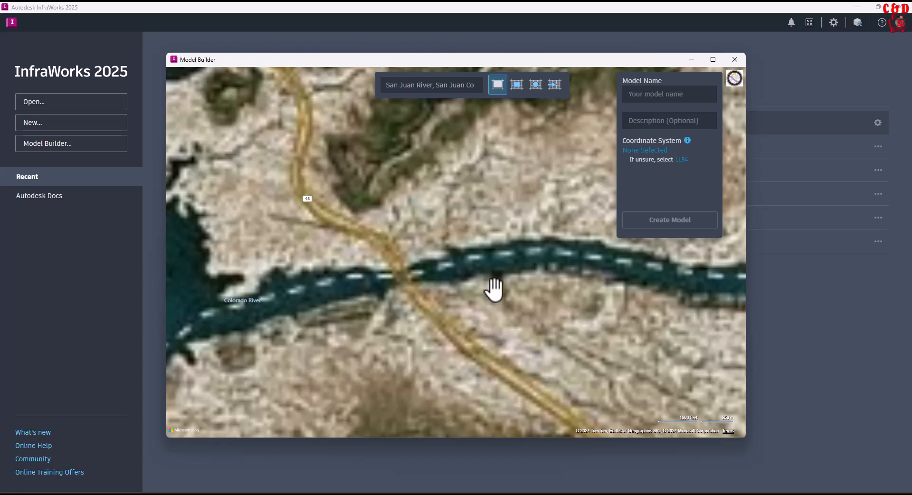
scroll(484, 276, down, 2)
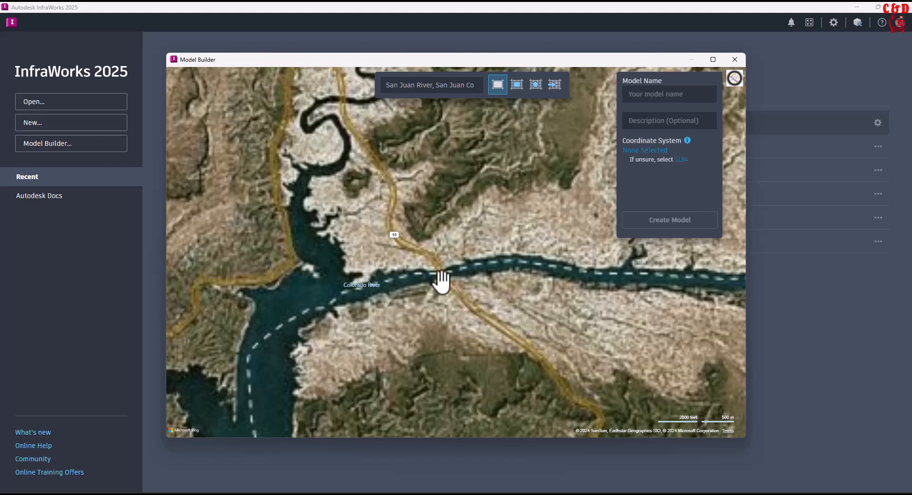
scroll(440, 279, down, 2)
mouse_move(507, 287)
mouse_down()
mouse_move(600, 278)
mouse_move(520, 287)
mouse_up()
scroll(459, 294, up, 5)
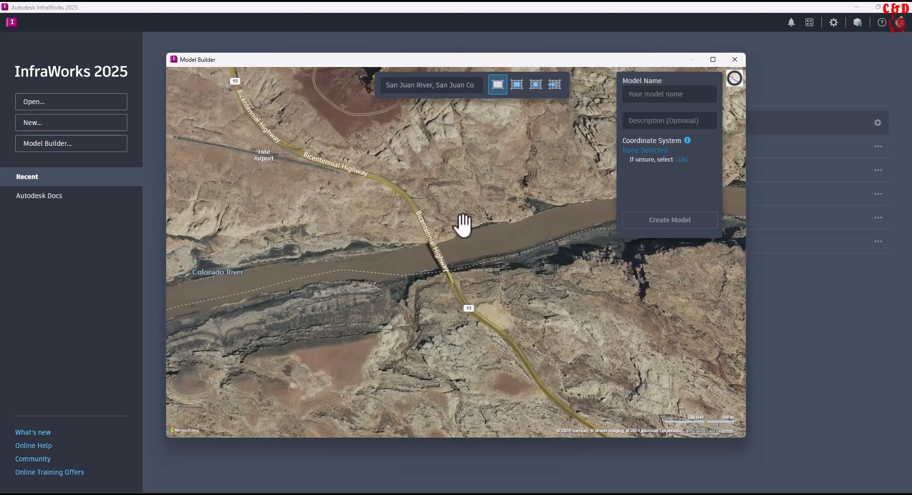
scroll(474, 305, down, 2)
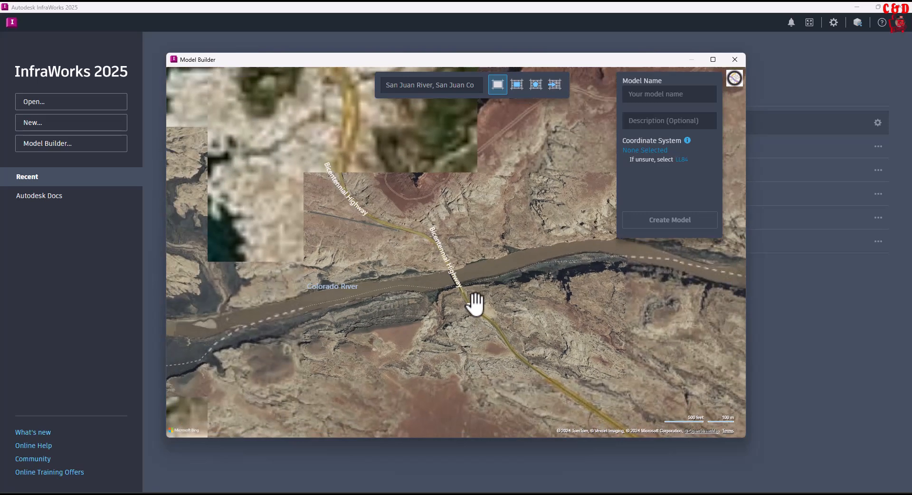
mouse_move(508, 299)
mouse_down()
mouse_move(494, 283)
mouse_move(509, 292)
mouse_up()
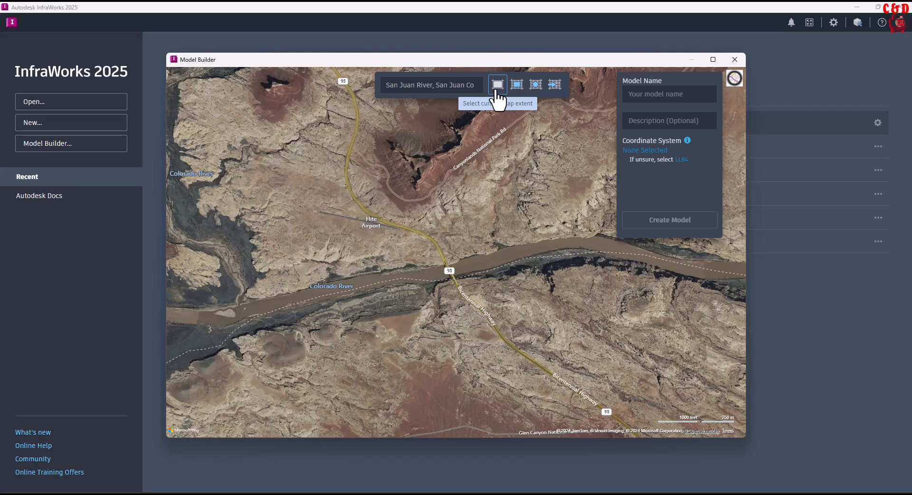
Draw a rectangular model area around the Highway 95 river crossing and Hite Airport.
click(498, 89)
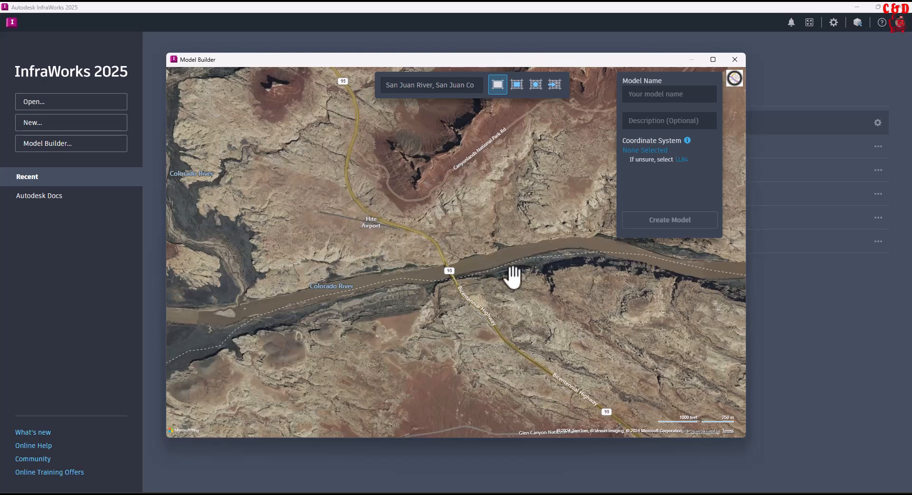
click(654, 94)
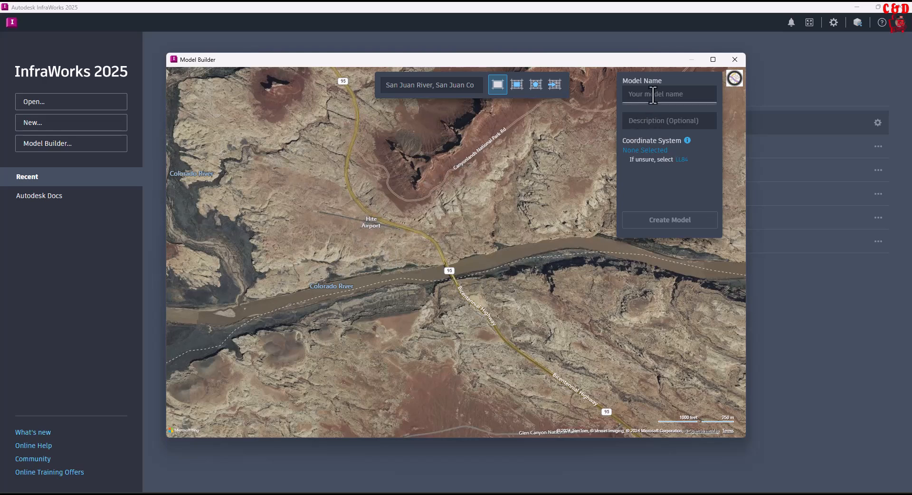
click(651, 120)
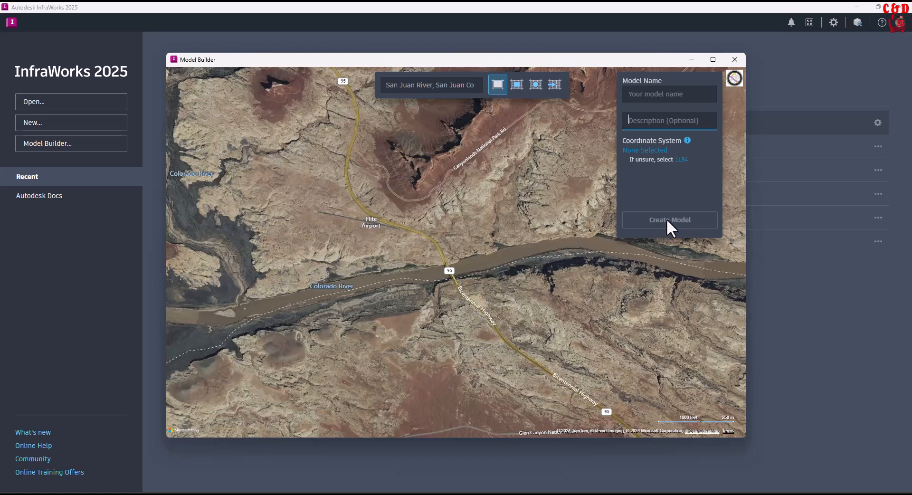
click(518, 90)
drag(280, 152, 611, 391)
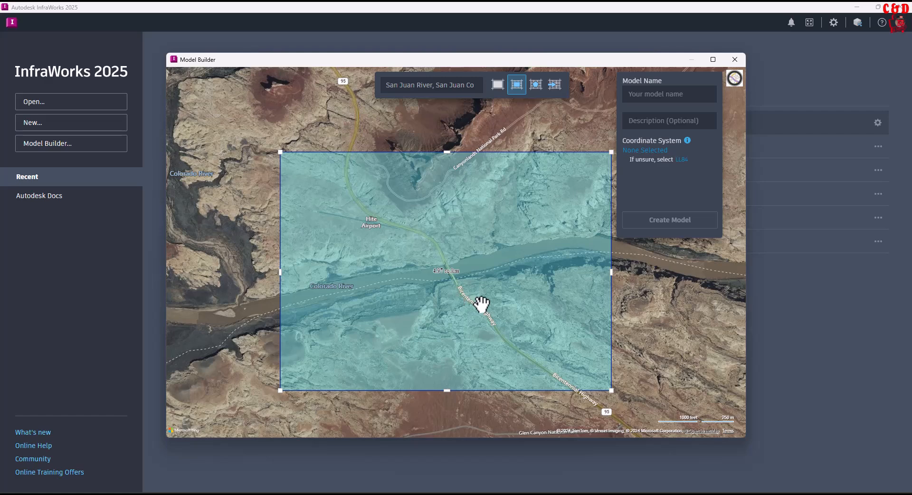
Draw a polygonal model area around the Highway 95 river crossing and Hite Airport.
click(535, 84)
click(507, 138)
click(323, 140)
click(260, 251)
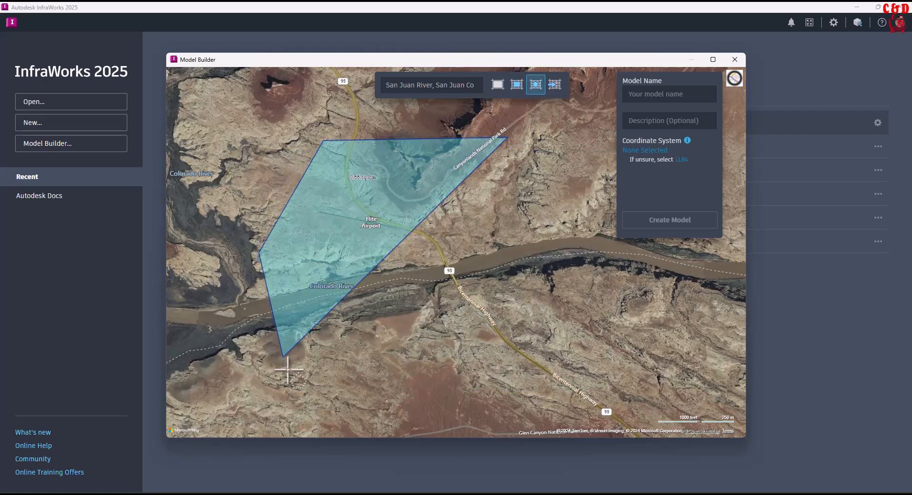
click(345, 397)
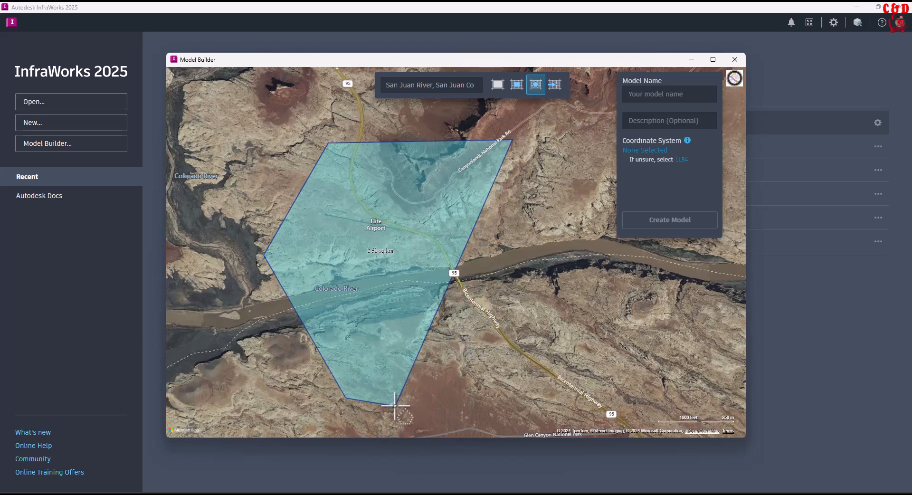
click(498, 414)
click(618, 372)
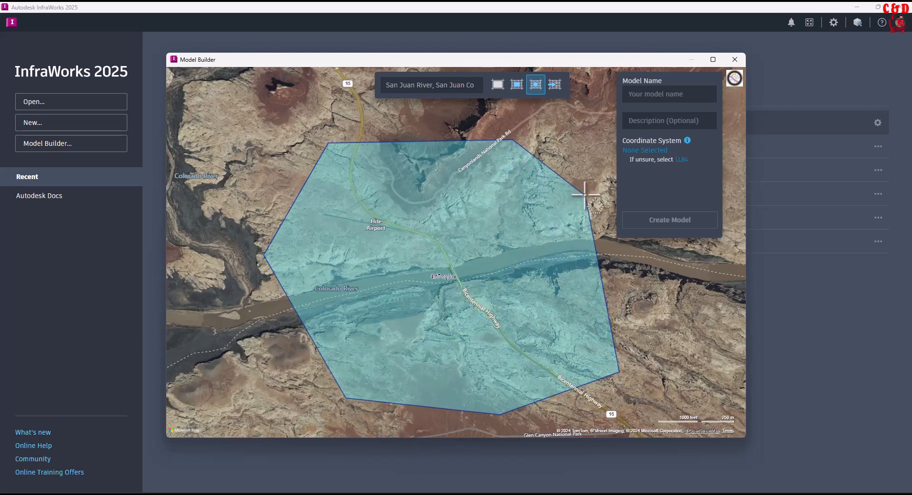
click(603, 237)
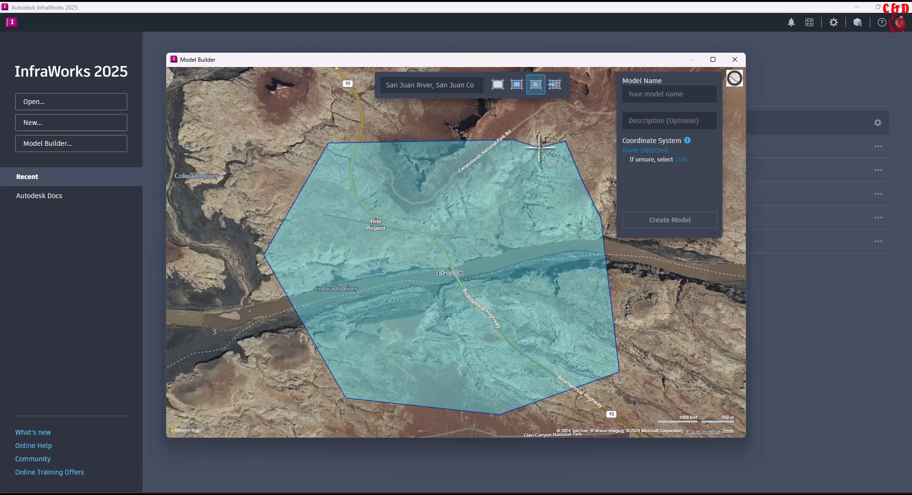
click(555, 88)
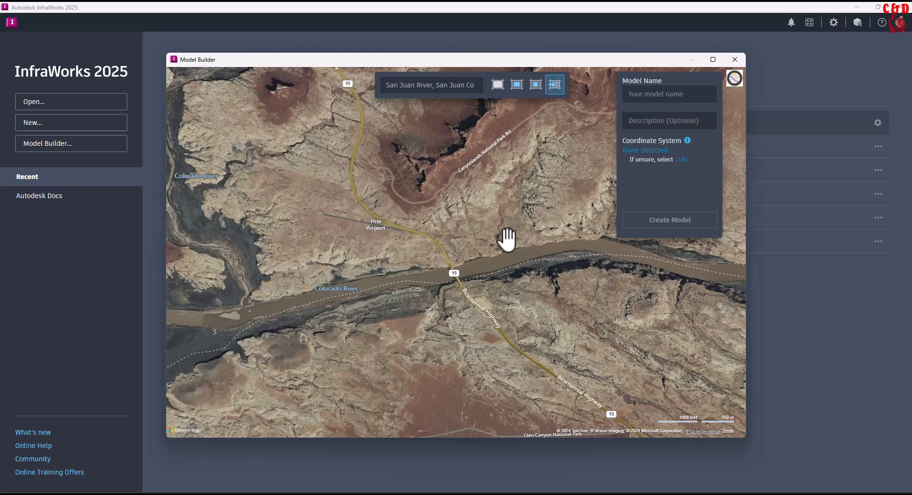
click(516, 86)
drag(305, 130, 332, 121)
click(332, 121)
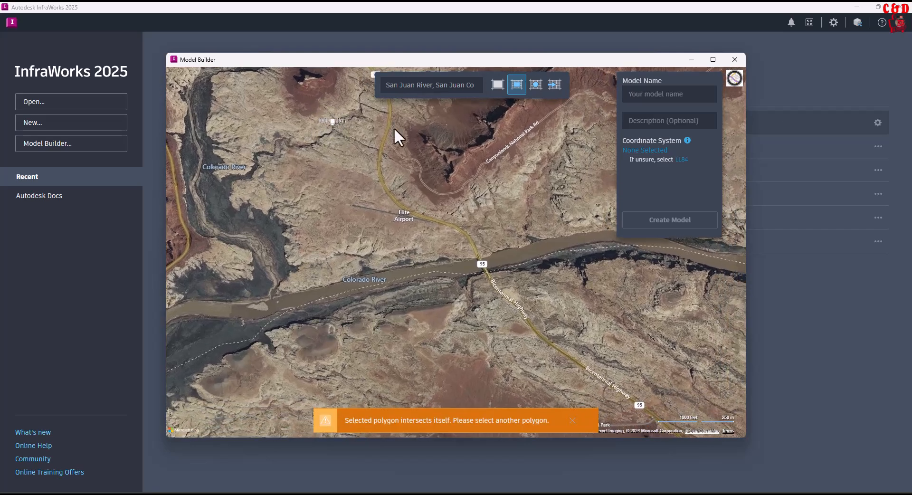
Draw a rectangular model area around the crossing and Hite Airport, extending its lower-right corner southward toward the Glen Canyon road.
click(516, 84)
drag(302, 136, 605, 415)
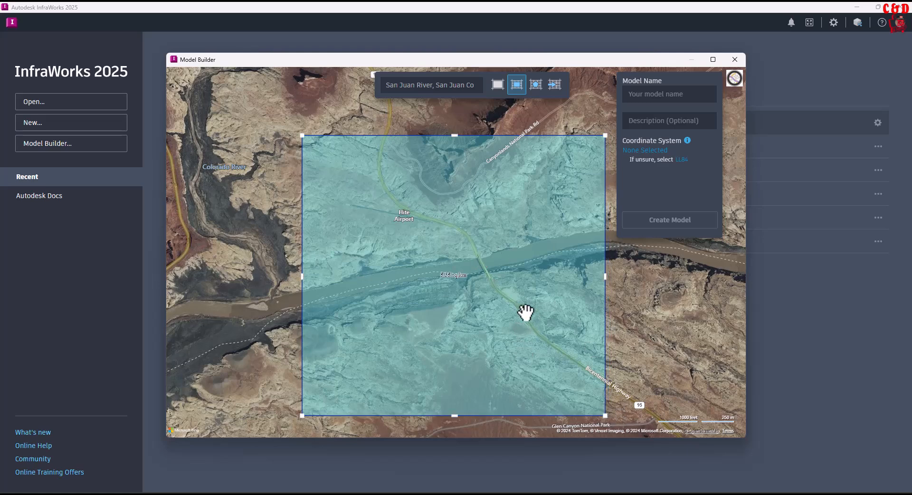
drag(642, 330, 547, 319)
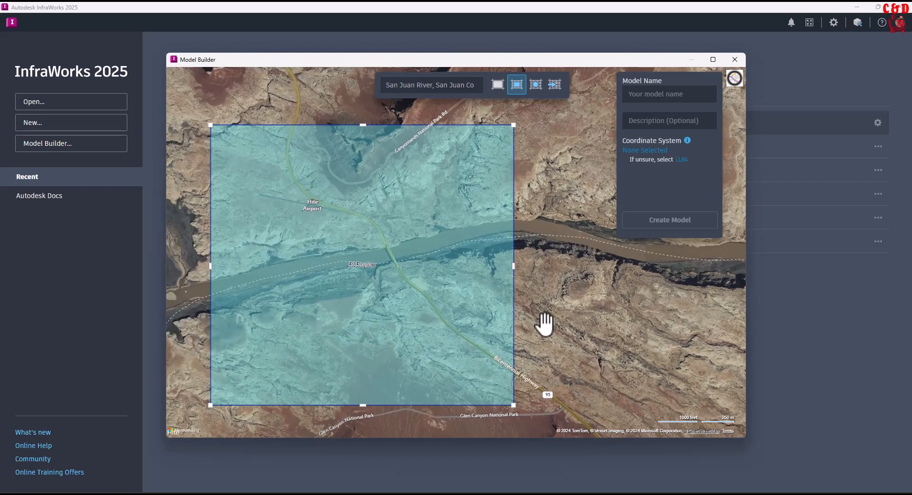
scroll(546, 319, down, 3)
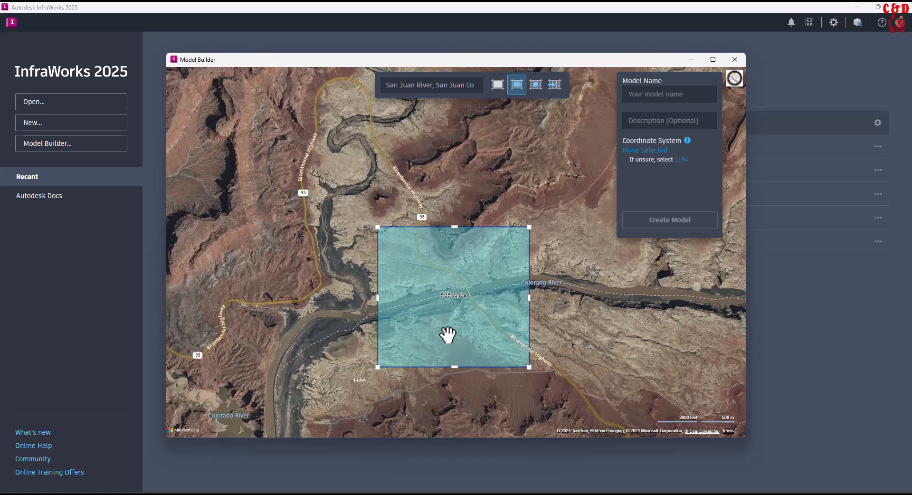
scroll(448, 335, up, 3)
drag(472, 352, 495, 347)
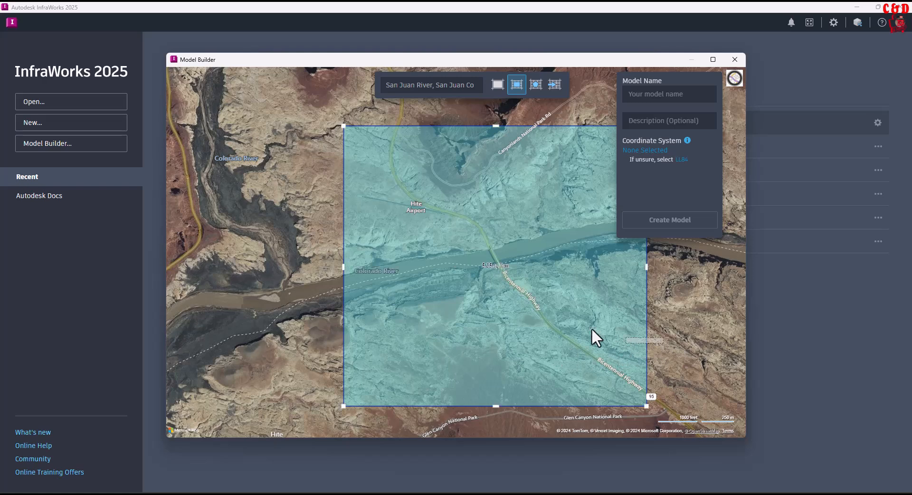
scroll(608, 333, up, 3)
scroll(555, 323, down, 3)
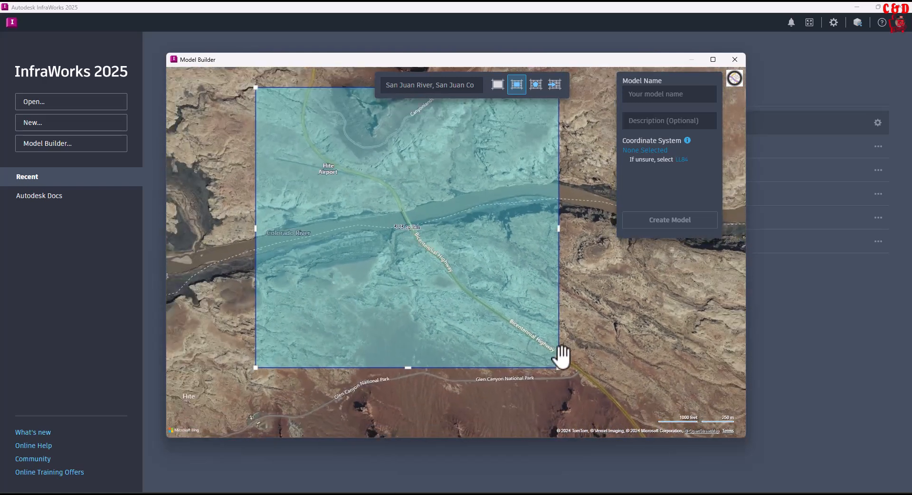
drag(558, 367, 626, 417)
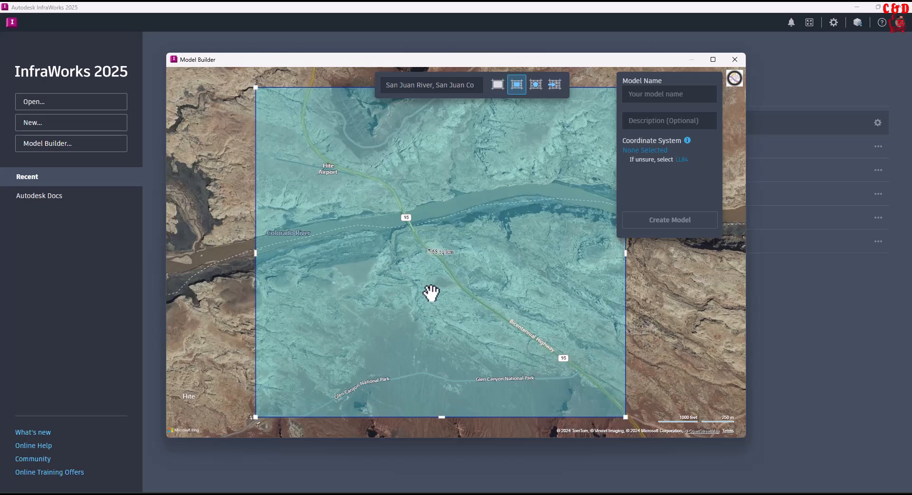
Name the model Infra_Tut.
click(648, 95)
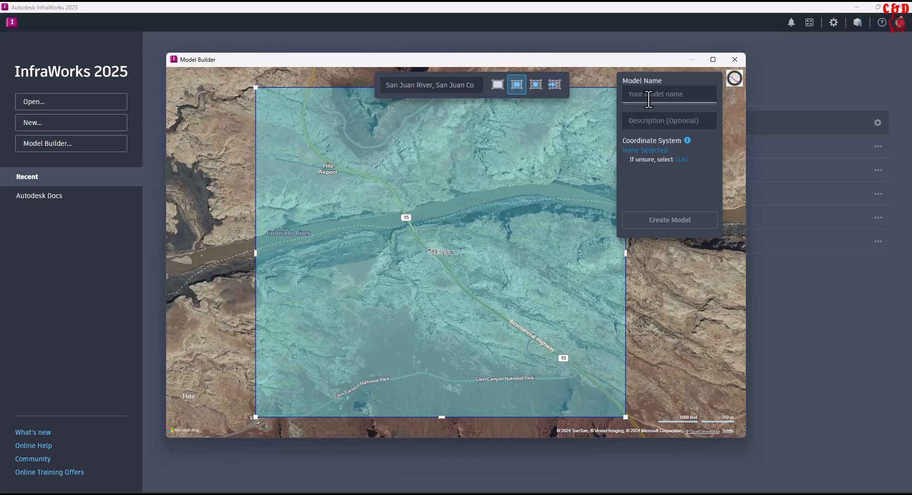
text(Infra_Tut)
click(644, 126)
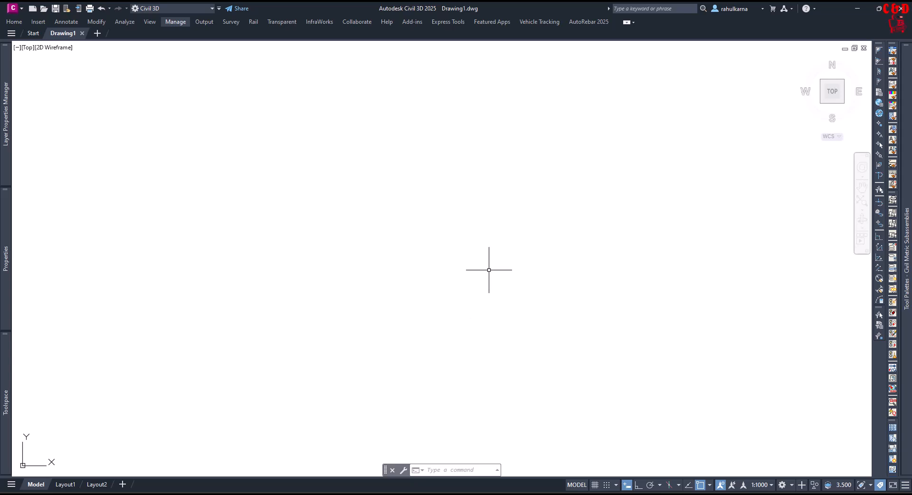
Switch to Civil 3D and open the drawing settings with EDITDRAWINGSETTINGS to inspect the zone categories.
text(edit)
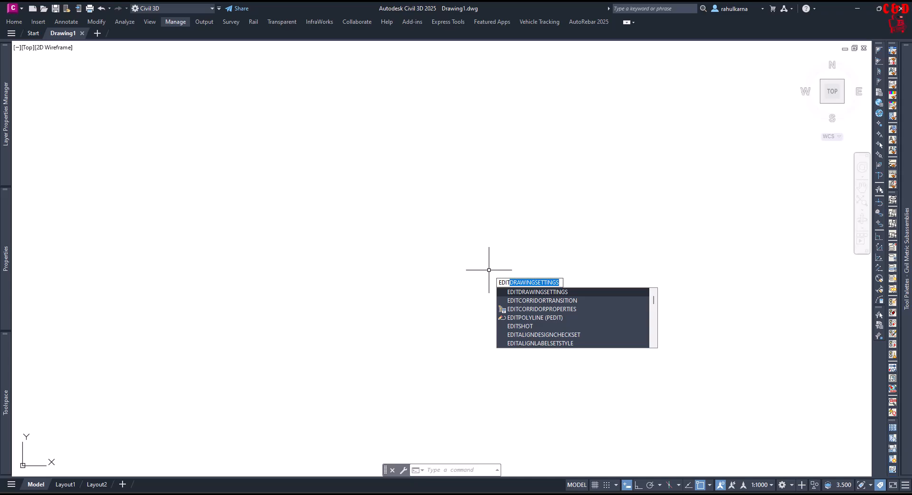
key(Return)
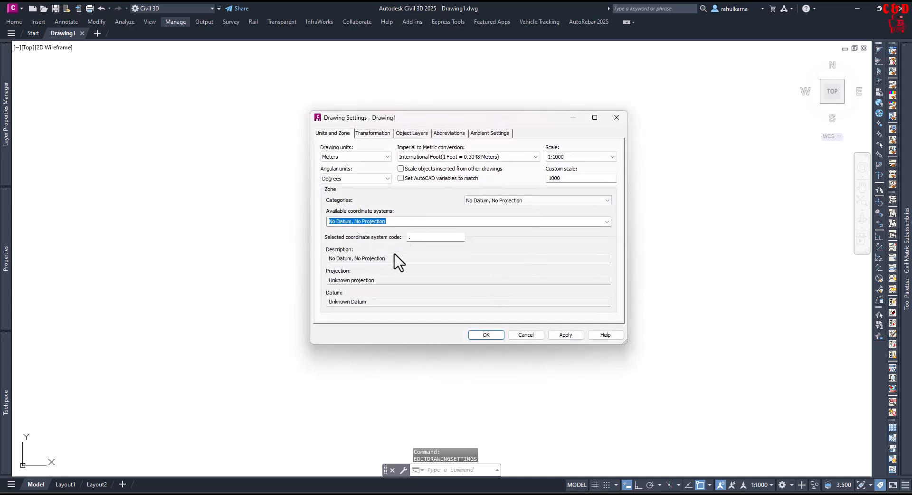
click(487, 200)
Back in InfraWorks, open the coordinate system chooser and select LL84 from the World/Continental category.
click(681, 281)
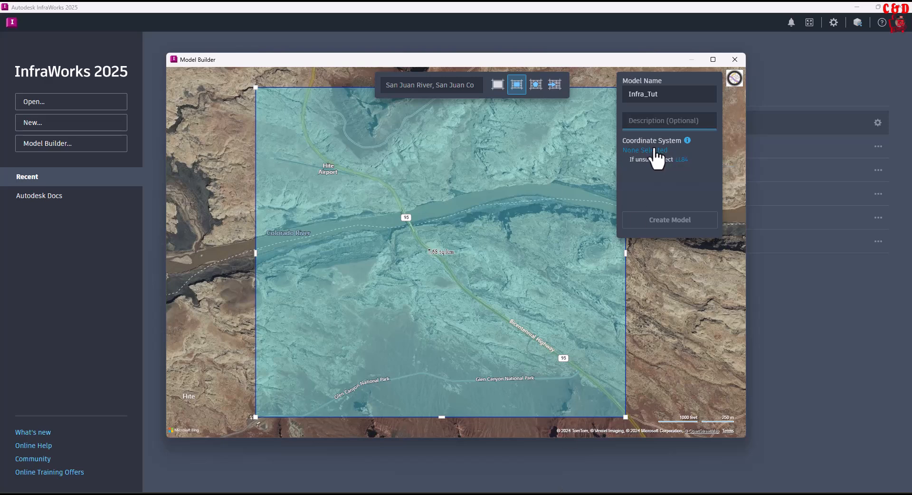
click(653, 151)
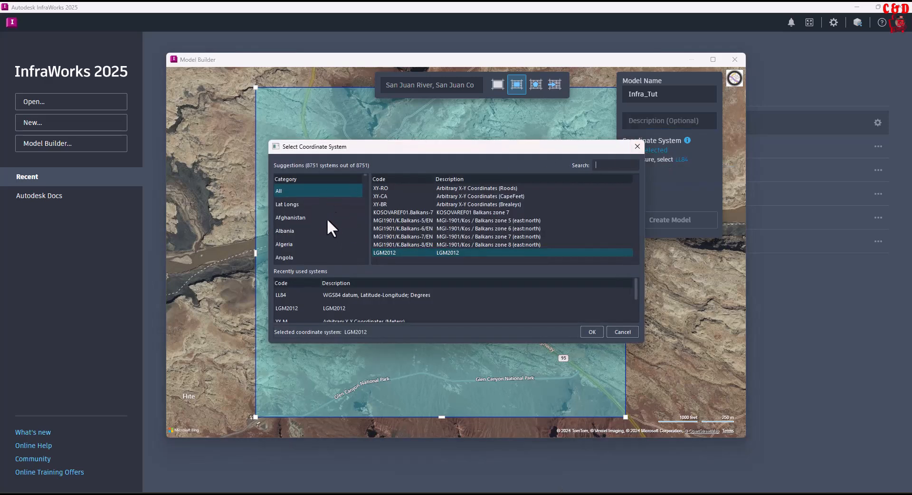
scroll(311, 209, down, 2)
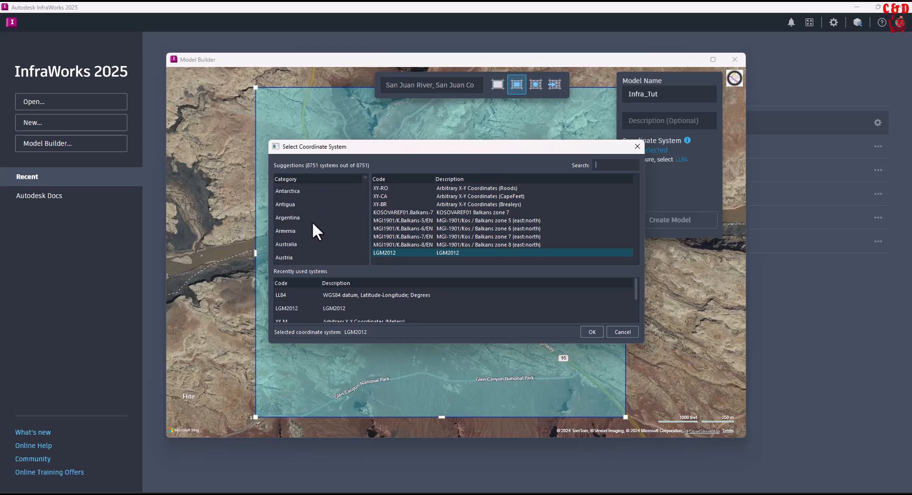
click(304, 218)
scroll(309, 242, down, 15)
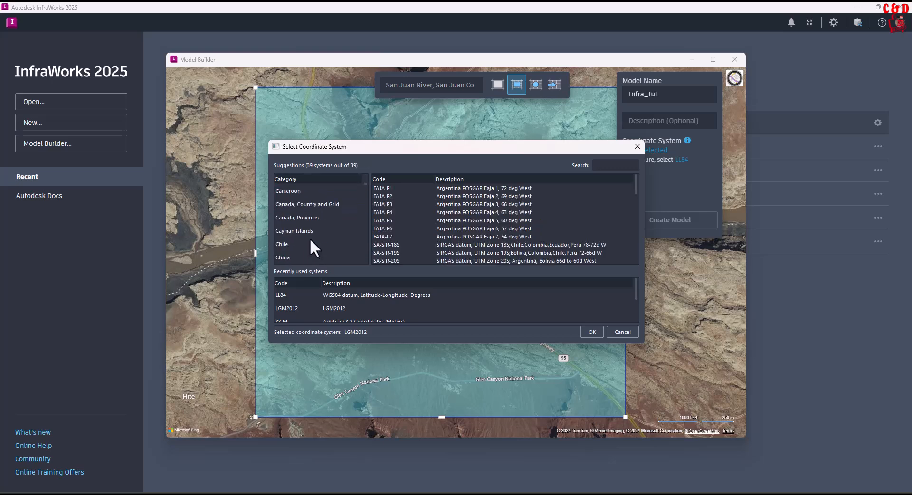
scroll(315, 247, down, 20)
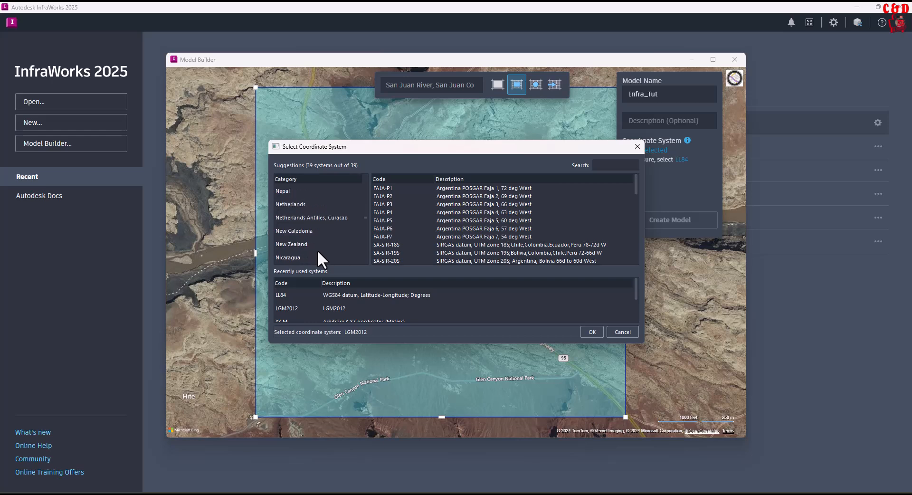
scroll(322, 258, down, 10)
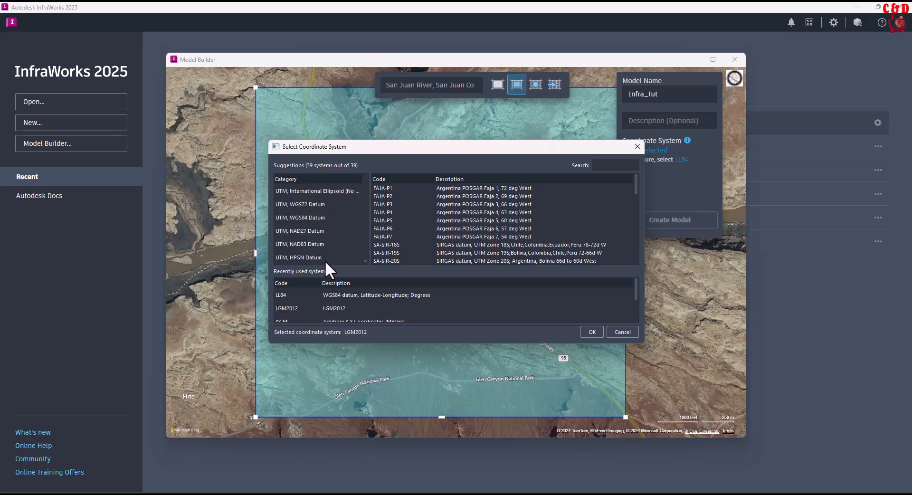
scroll(328, 226, down, 6)
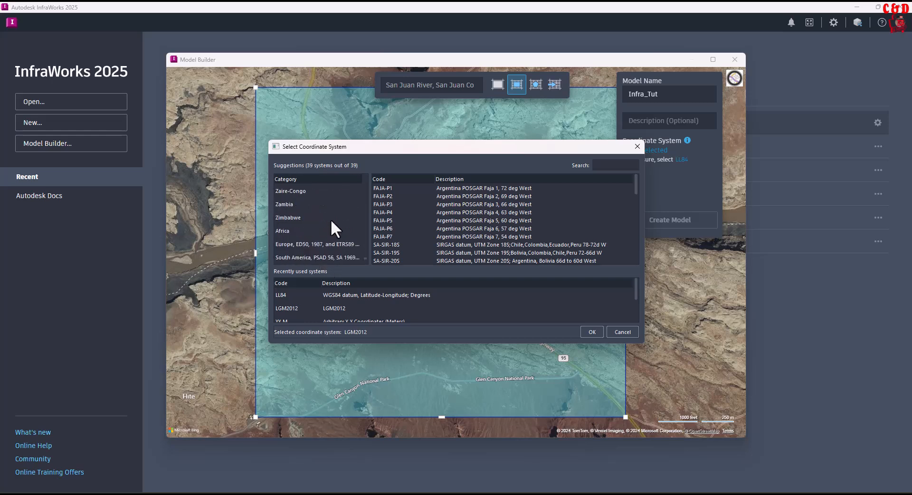
scroll(331, 223, down, 1)
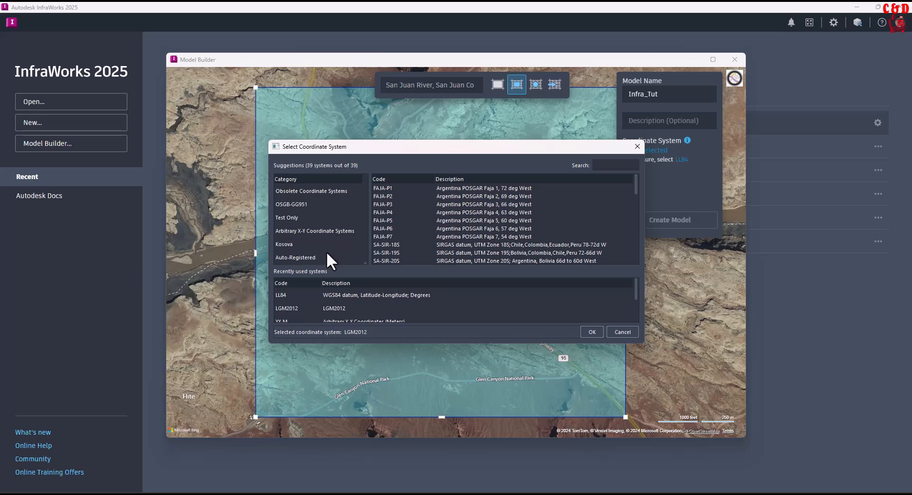
scroll(323, 261, up, 3)
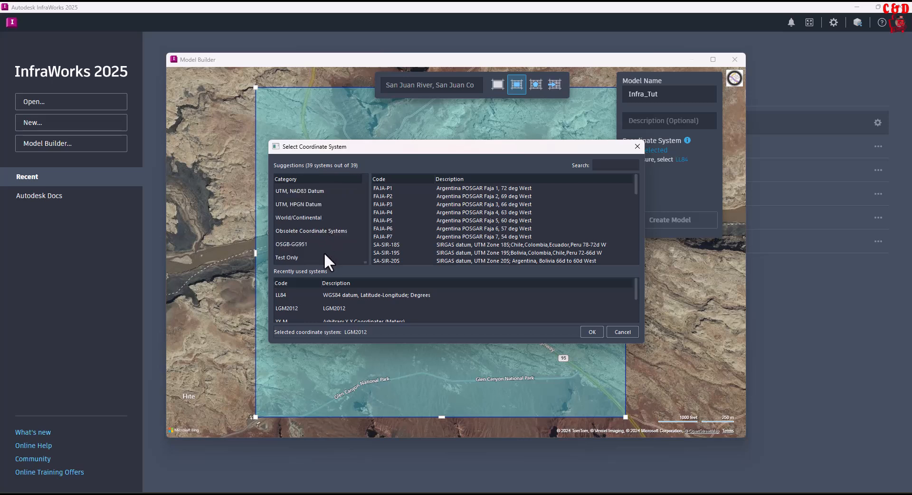
click(306, 218)
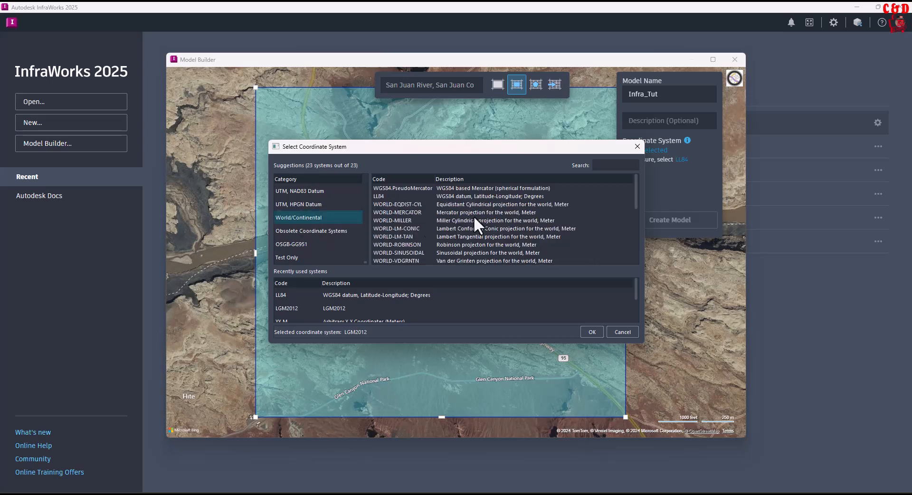
click(380, 197)
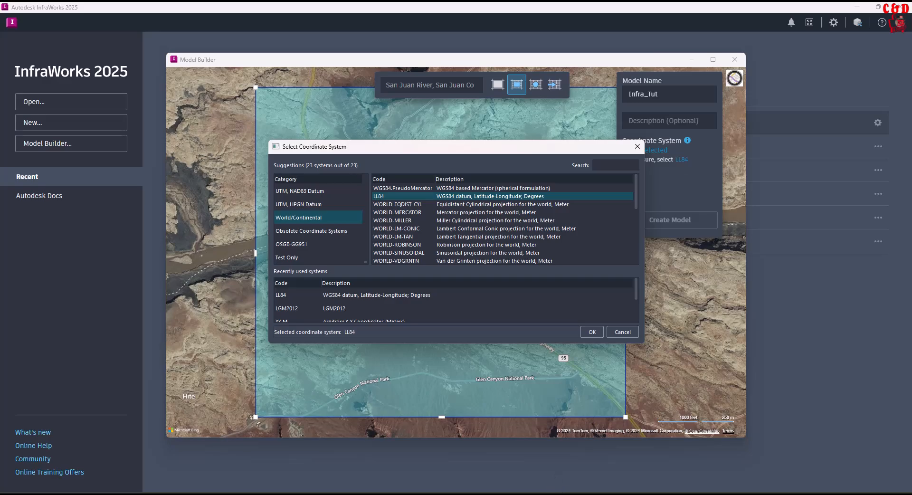
In Civil 3D's drawing settings, set the zone category to World/Continental with Equidistant Cylindrical projection for the world, Meter.
click(594, 439)
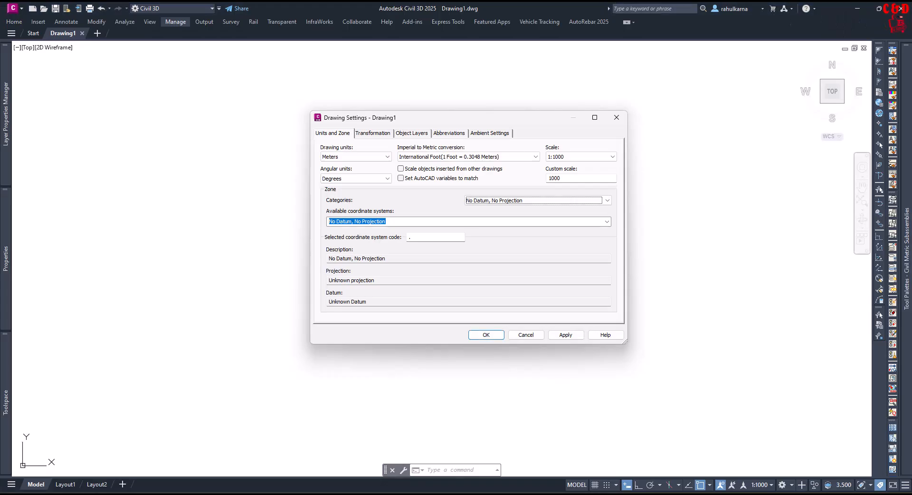
click(519, 201)
scroll(539, 365, down, 3)
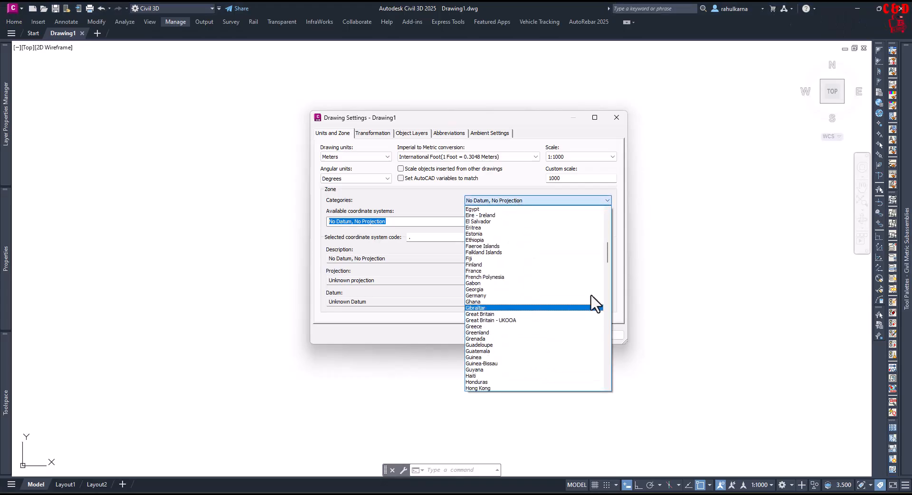
drag(608, 254, 617, 393)
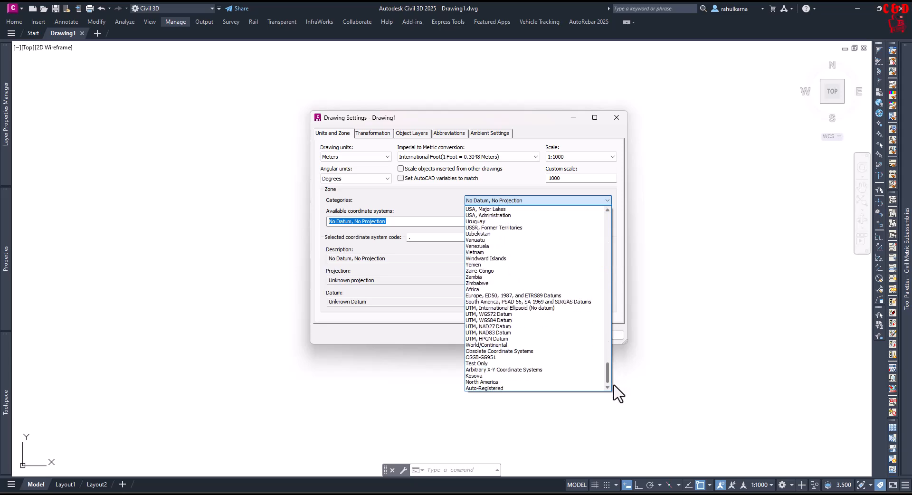
click(498, 345)
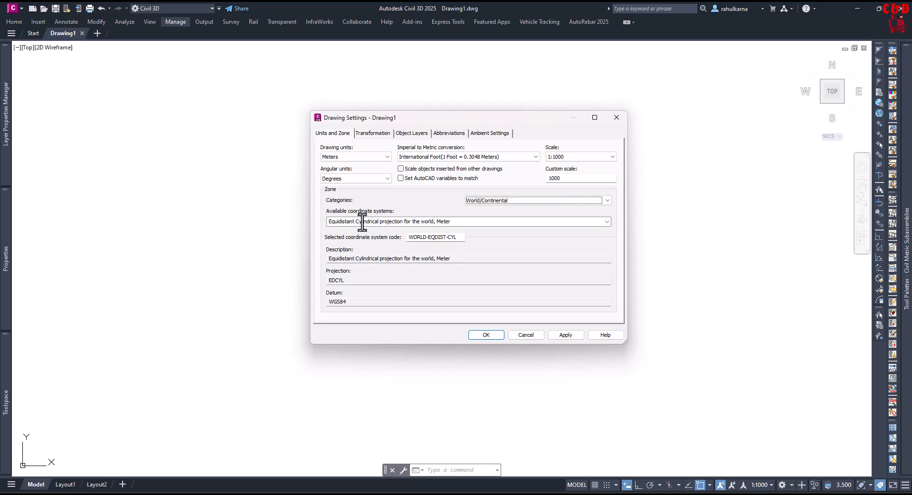
click(607, 221)
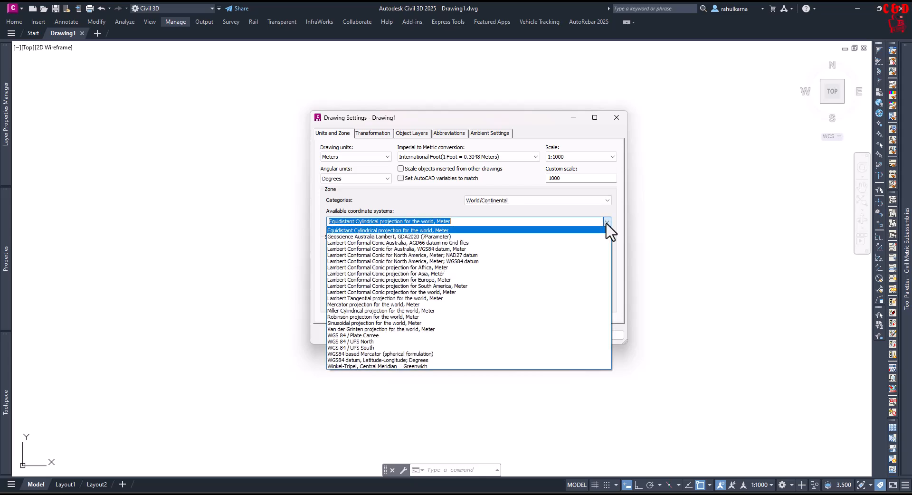
click(405, 207)
Compare the InfraWorks coordinate system list with the Civil 3D available coordinate systems.
click(561, 494)
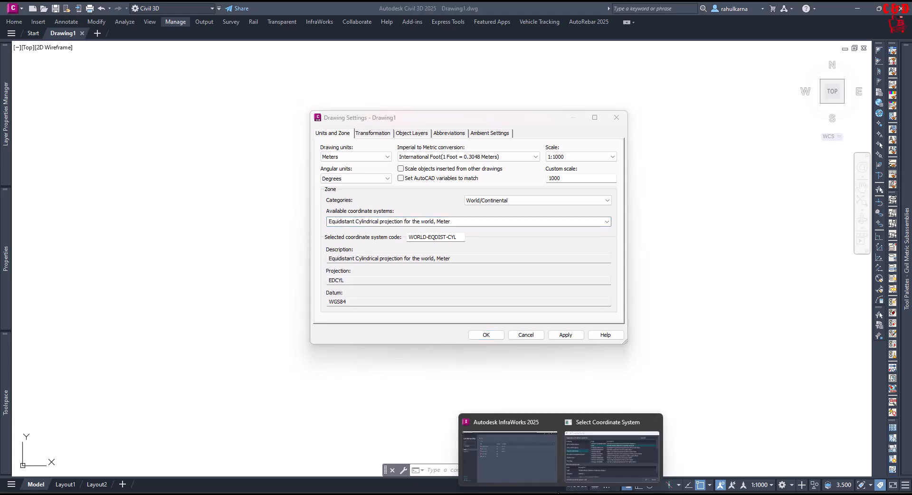
click(591, 457)
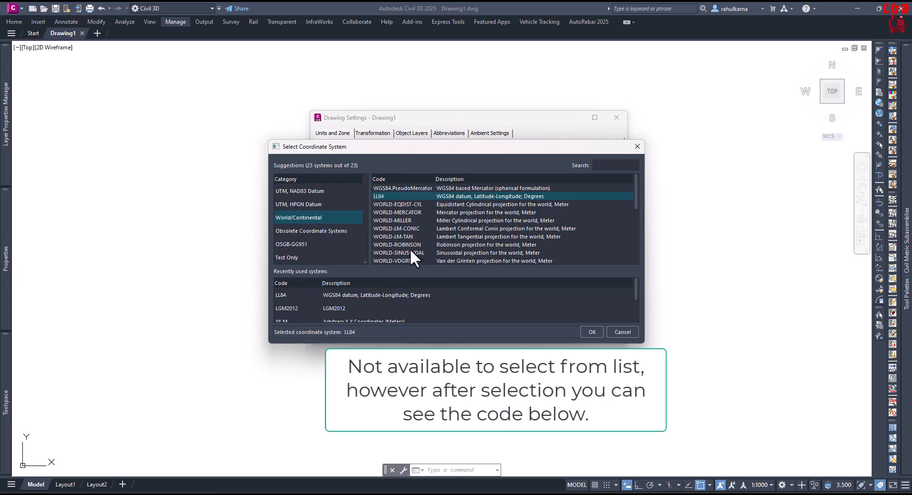
click(471, 120)
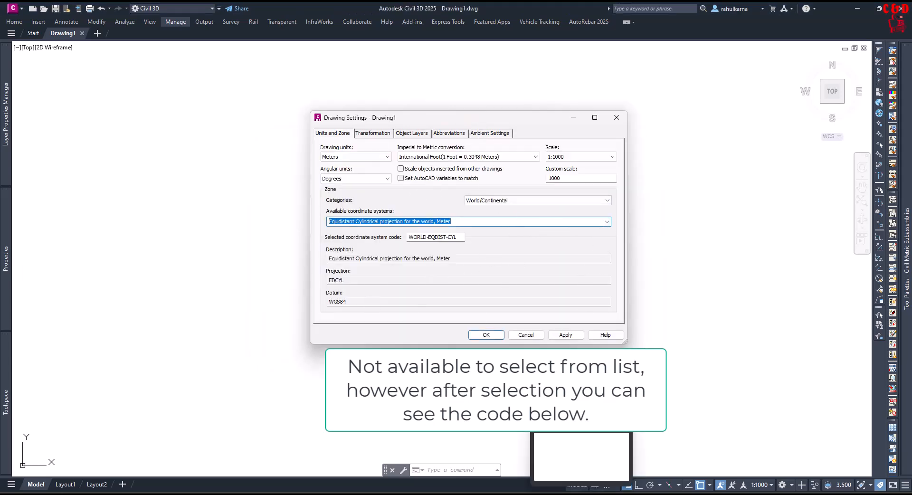
In Civil 3D's drawing settings, select the WGS84 datum, Latitude-Longitude; Degrees (LL84) coordinate system and apply it.
click(605, 458)
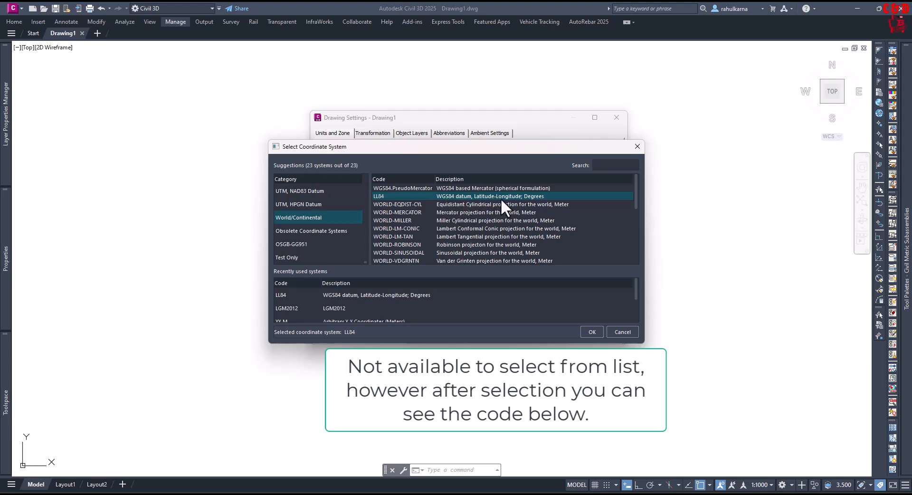
click(555, 134)
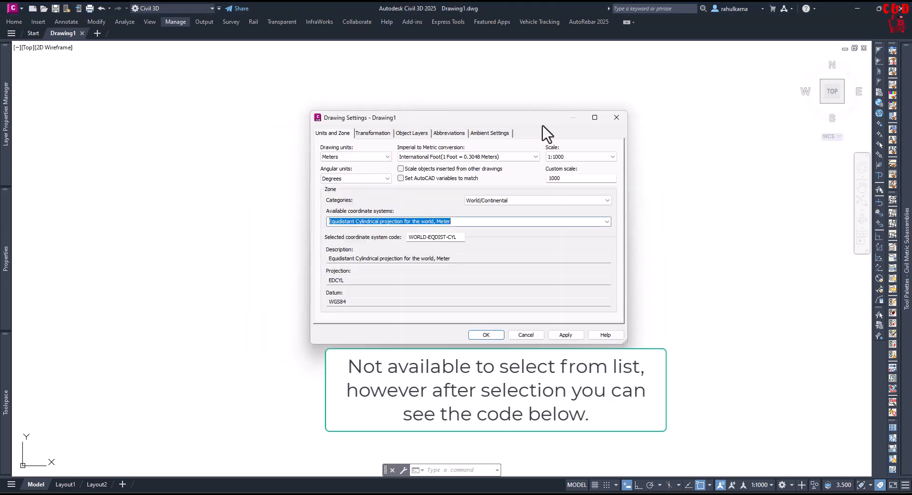
click(607, 221)
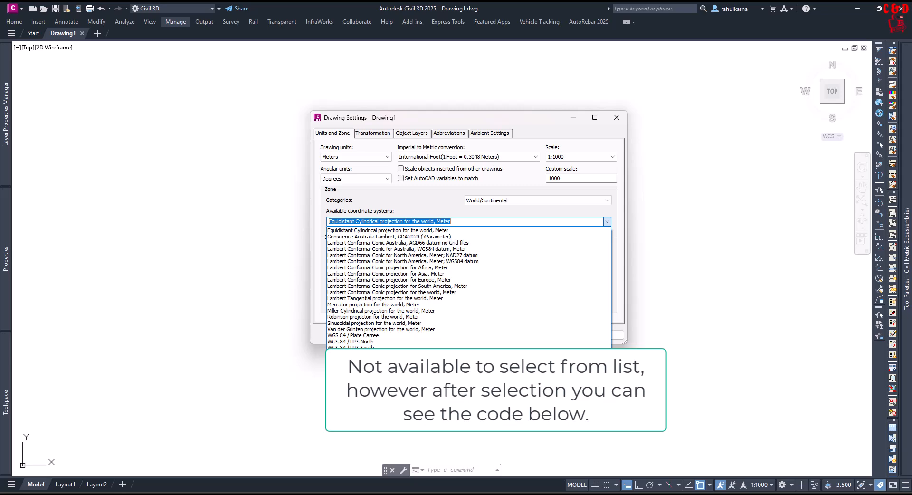
click(410, 366)
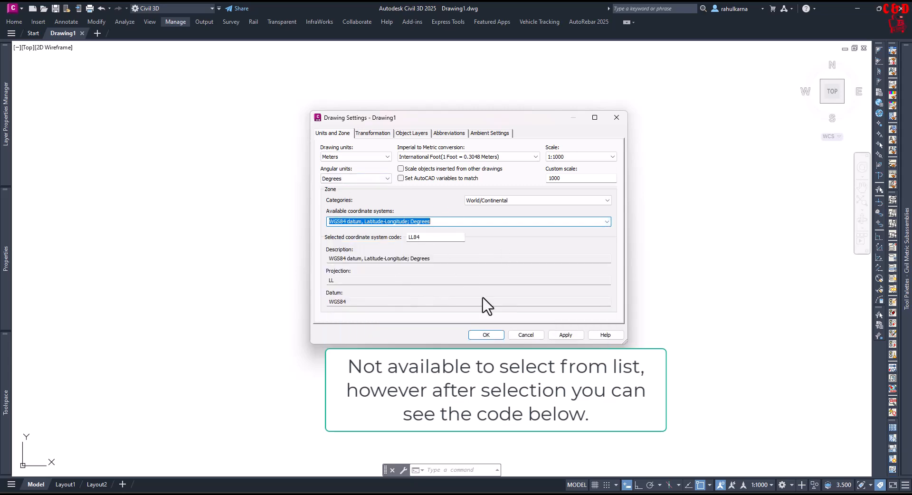
click(568, 334)
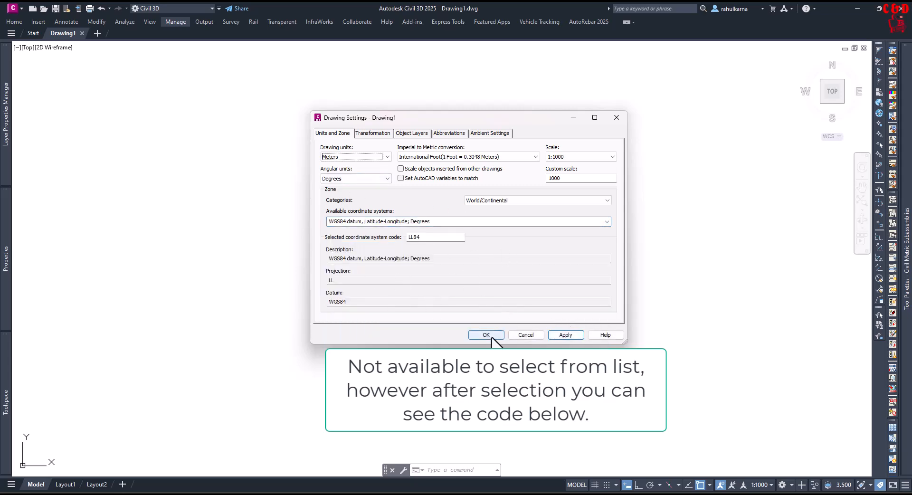
click(486, 335)
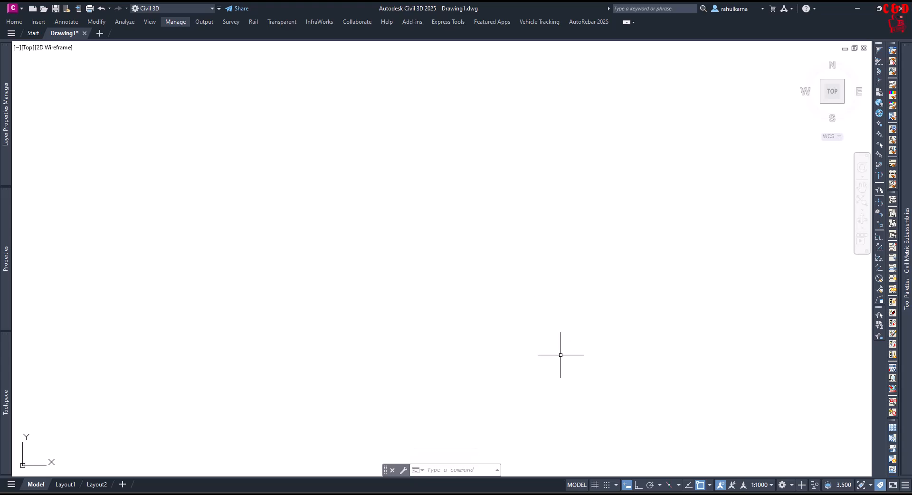
Switch back to InfraWorks and confirm LL84 as the model's coordinate system.
mouse_move(560, 494)
click(594, 456)
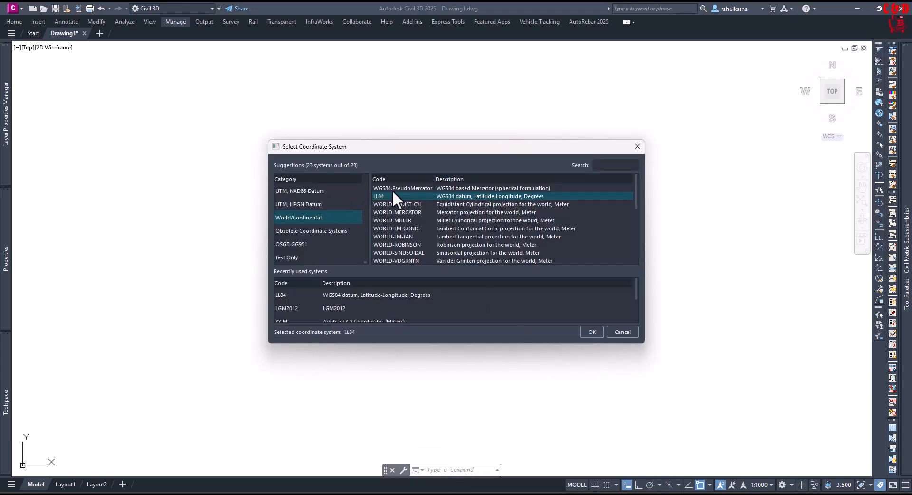
click(591, 331)
mouse_move(581, 494)
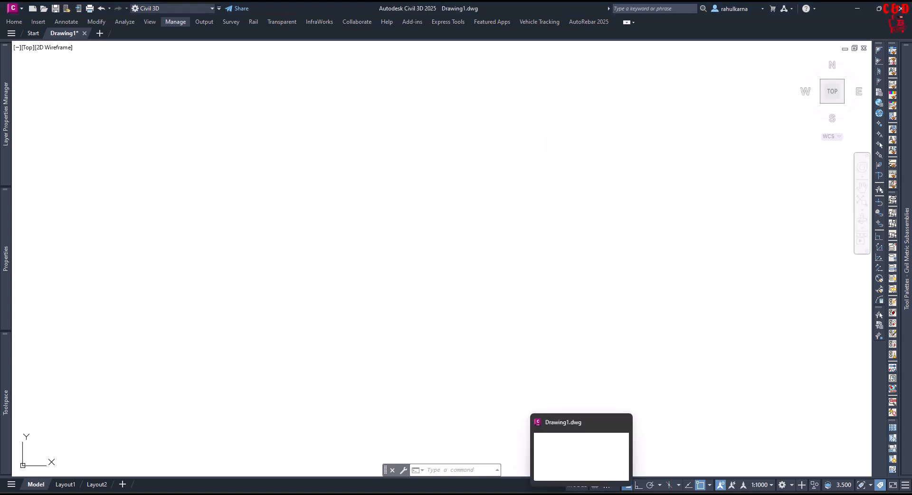
click(561, 472)
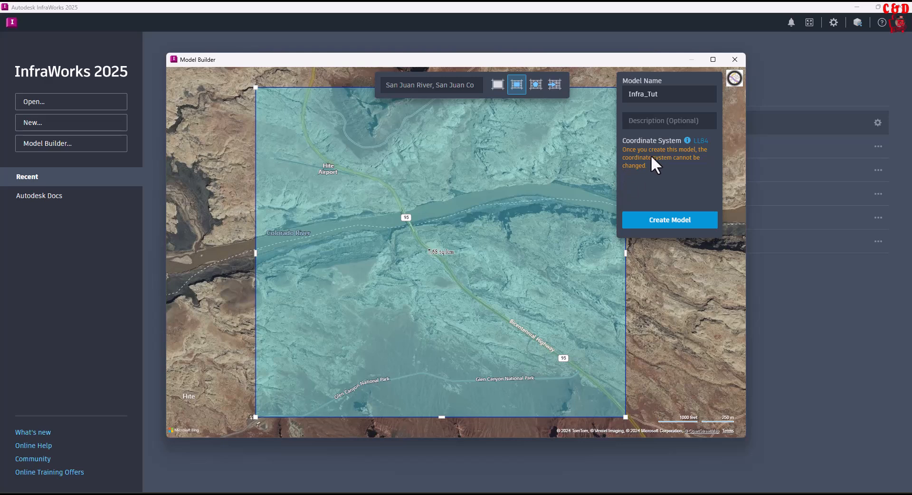
Create the Infra_Tut model, continue past the preparation notice, and close the Model Builder.
click(669, 223)
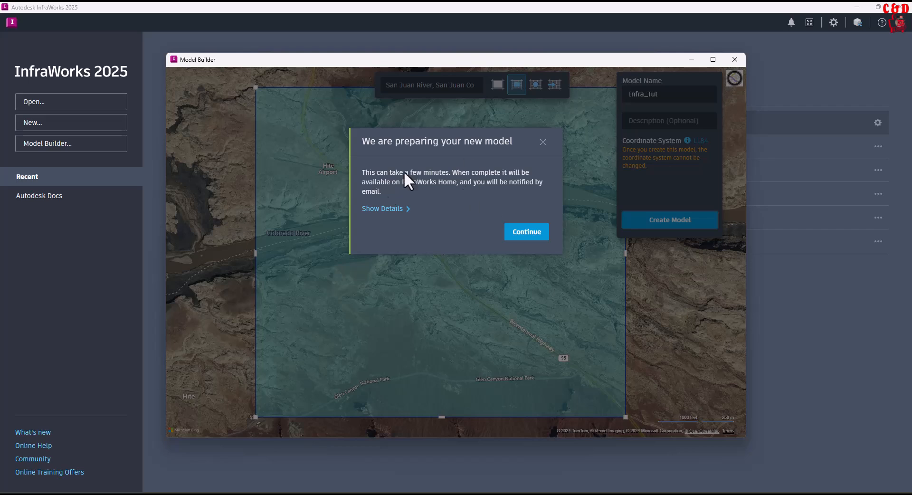
click(530, 235)
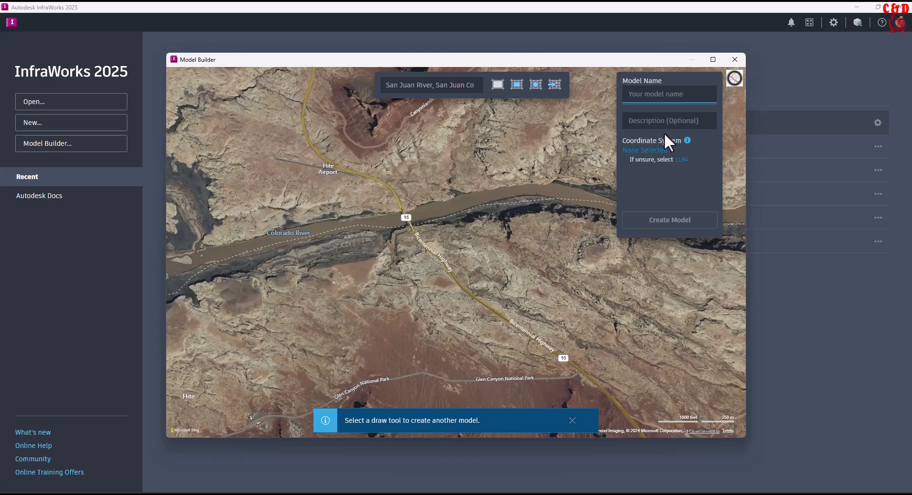
click(735, 59)
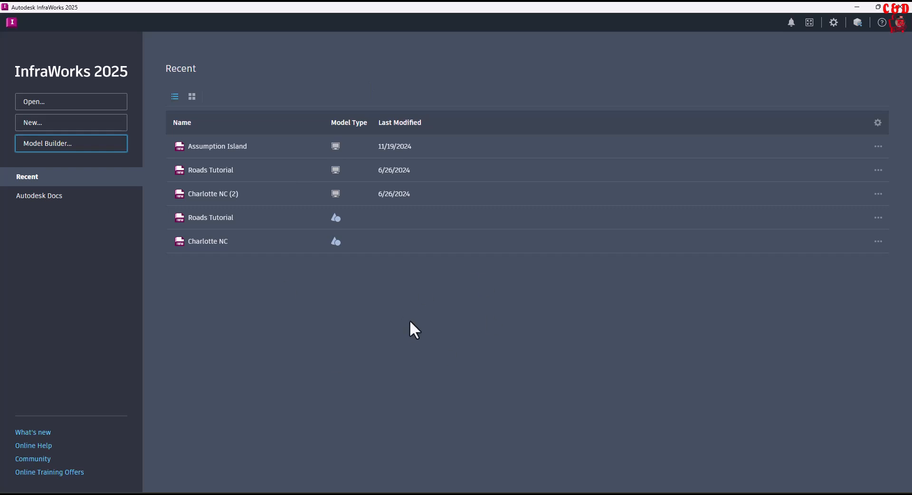